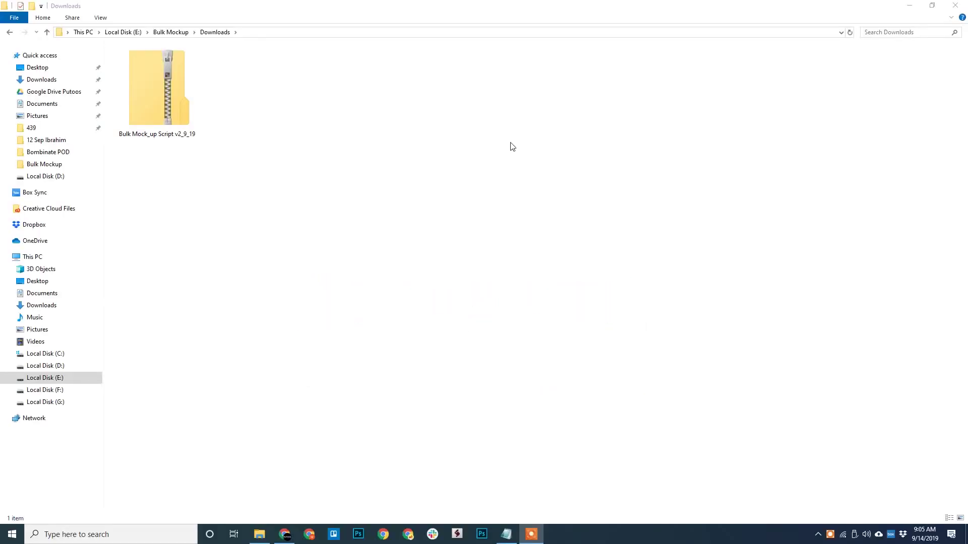
Extract the Bulk Mock_up Script v2_9_19 zip archive
click(146, 82)
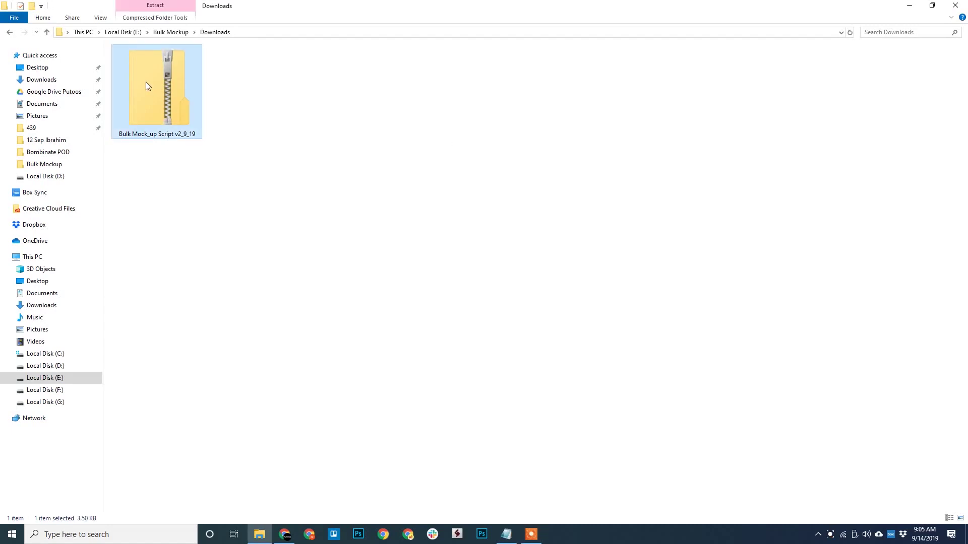
right_click(147, 82)
click(187, 129)
click(568, 361)
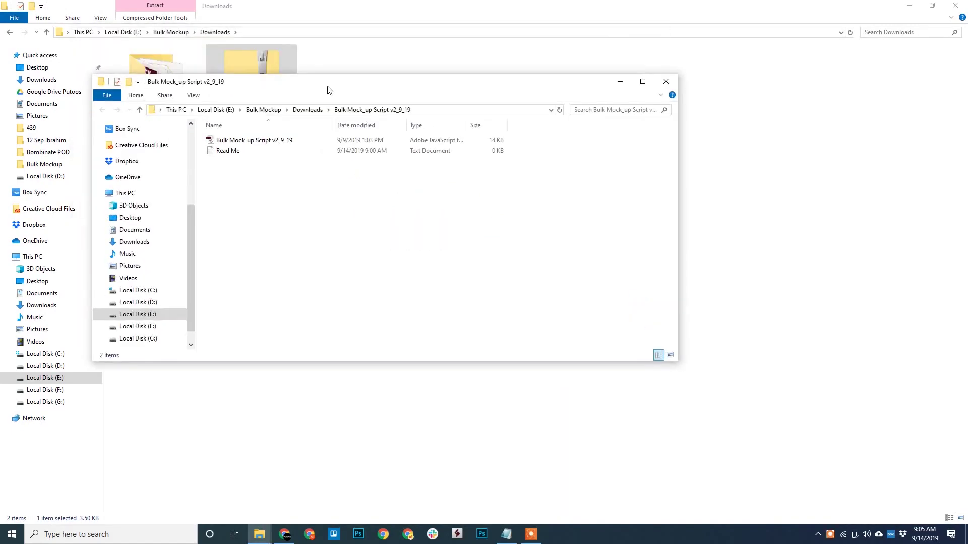
Copy the Bulk Mock_up Script v2_9_19 script file from the extracted folder
drag(328, 89, 295, 42)
drag(394, 314, 401, 472)
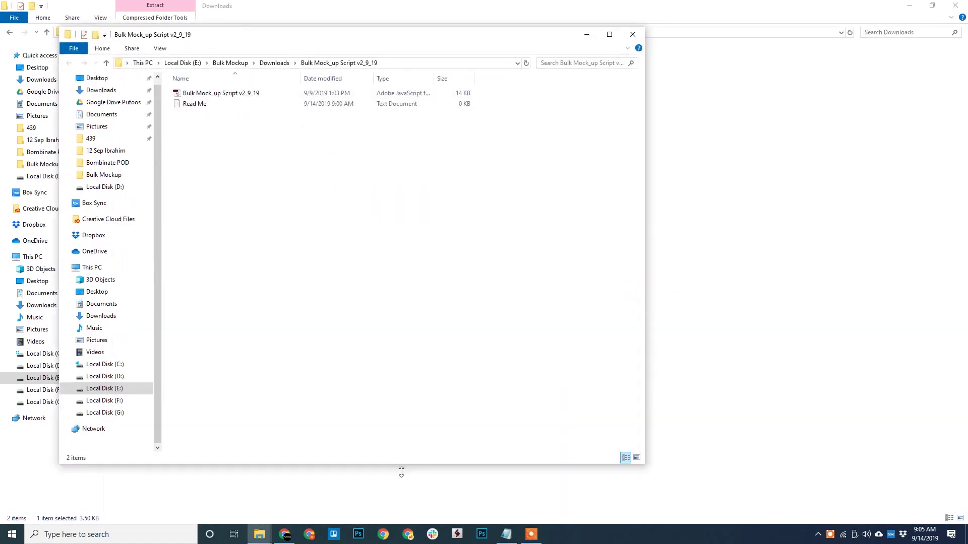
click(239, 94)
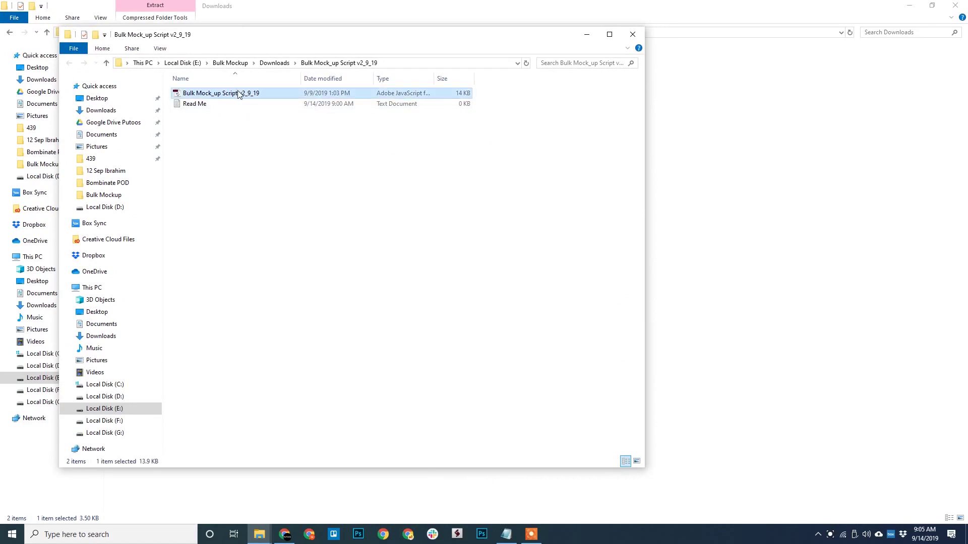
right_click(239, 94)
click(270, 257)
Navigate to C:\Program Files\Adobe\Adobe Photoshop CC 2019\Presets\Scripts
click(104, 385)
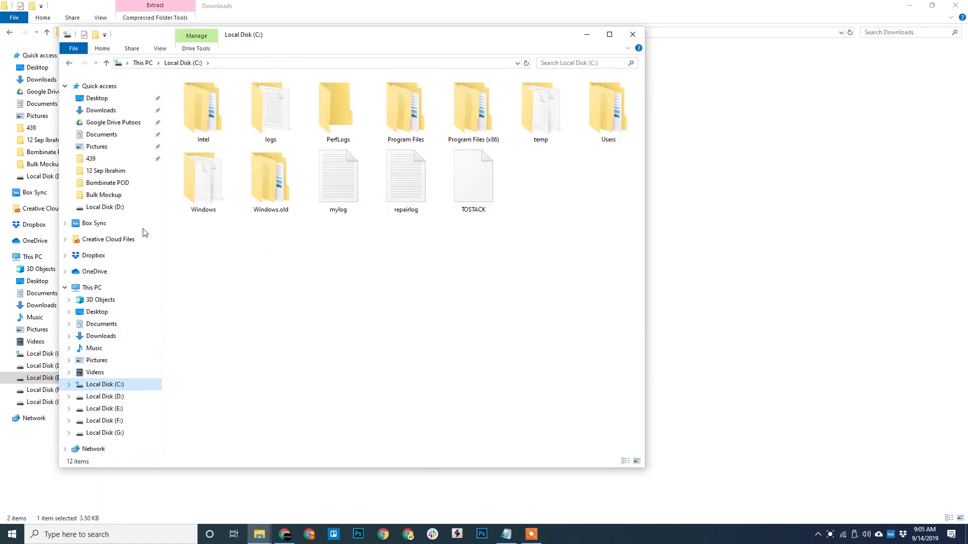
double_click(398, 131)
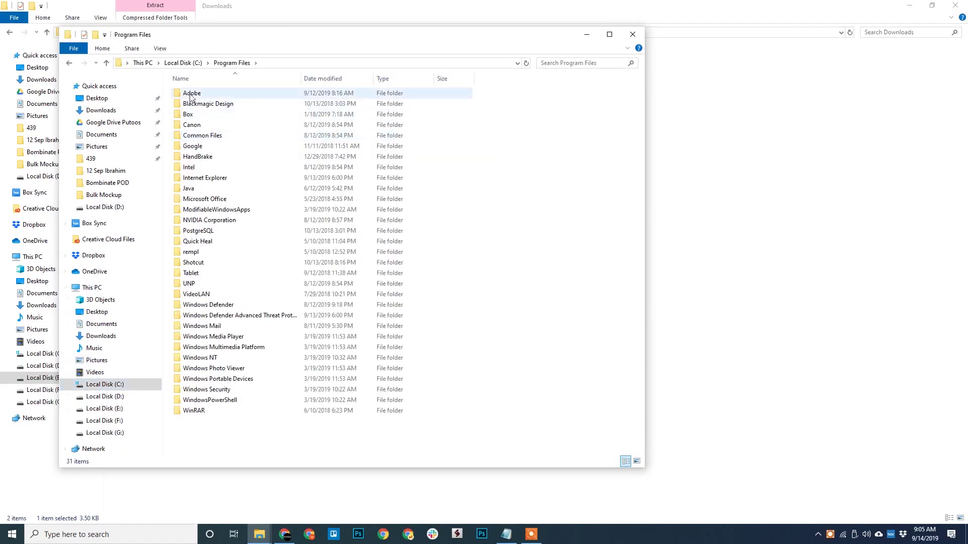
double_click(322, 93)
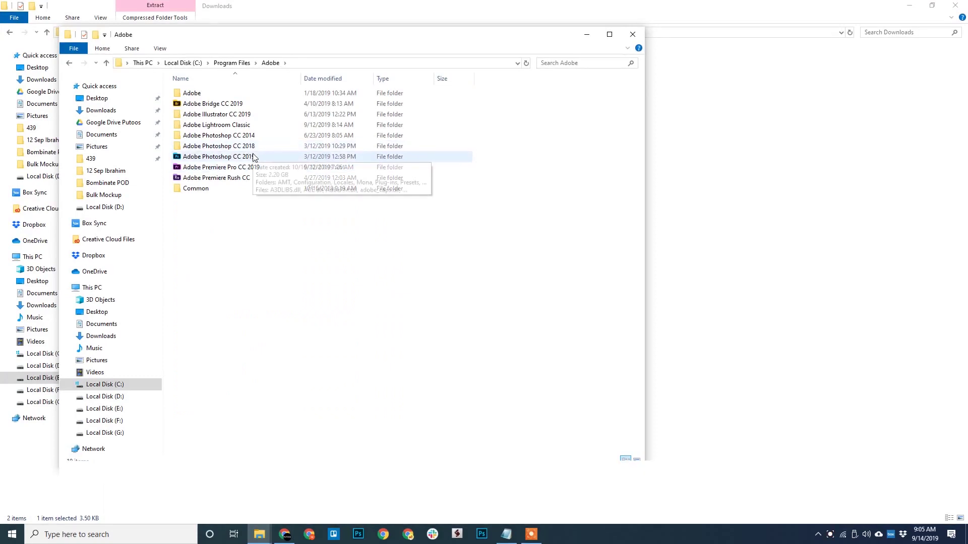
double_click(254, 157)
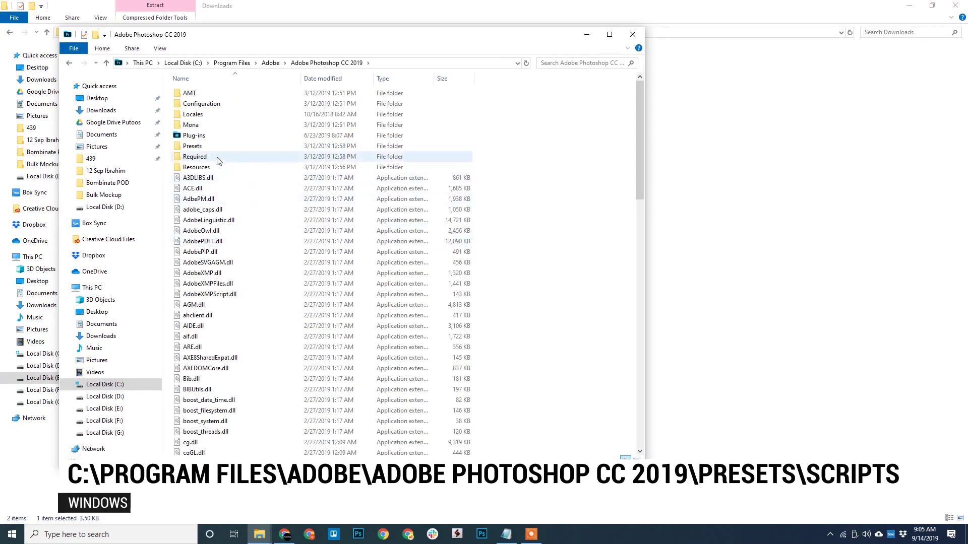
double_click(210, 151)
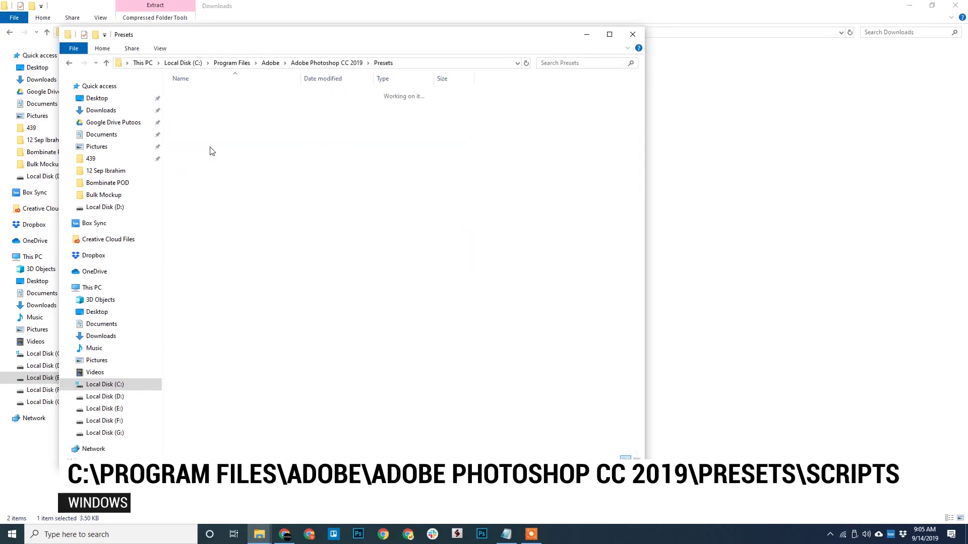
click(213, 191)
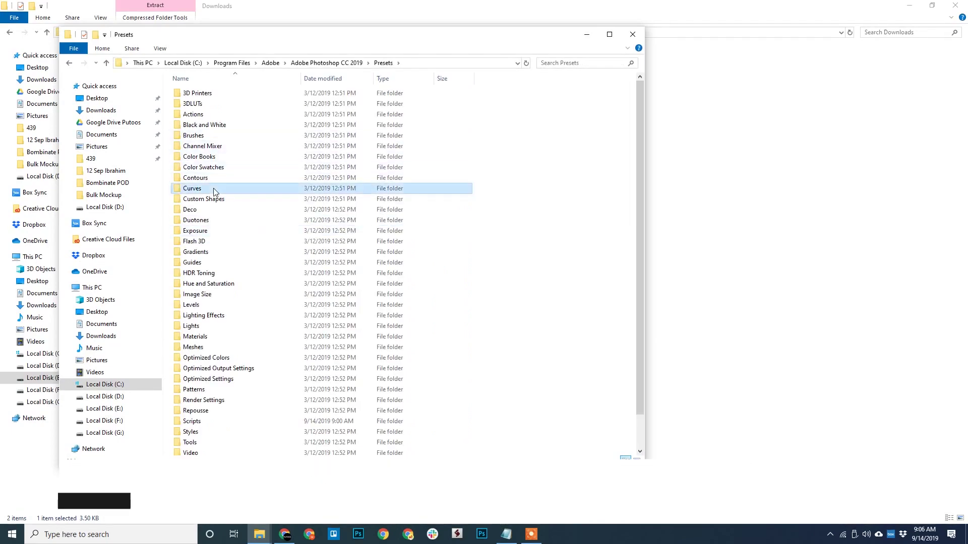
click(213, 422)
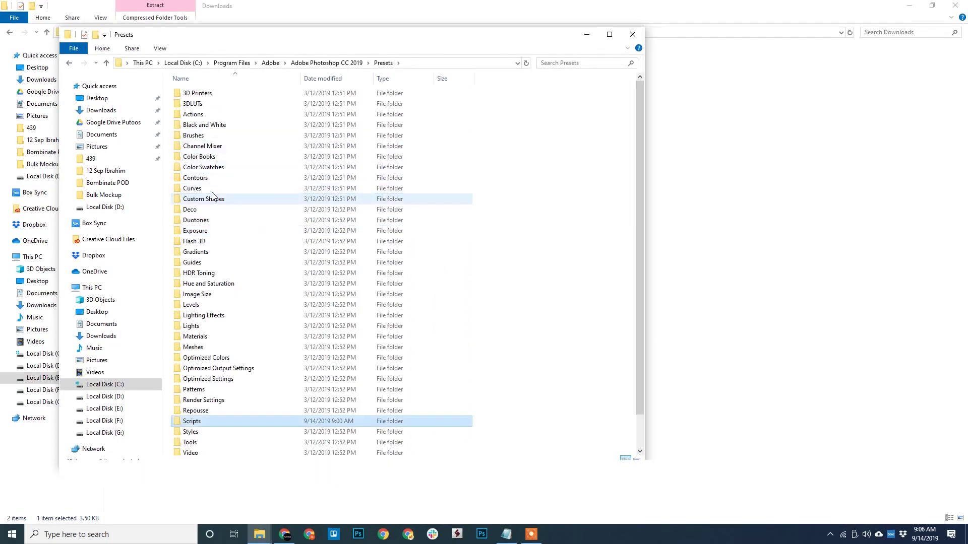
double_click(213, 421)
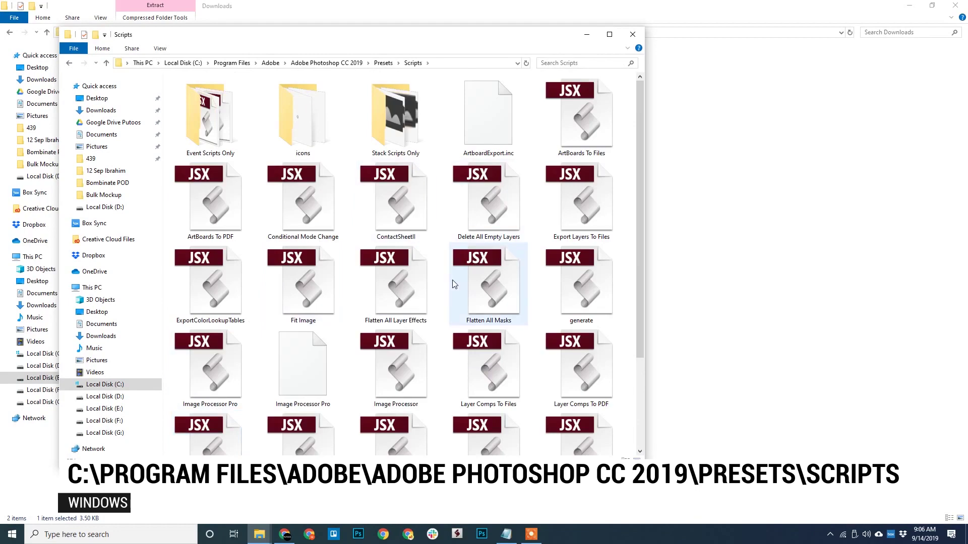
ctrl+scroll(452, 280, down, 3)
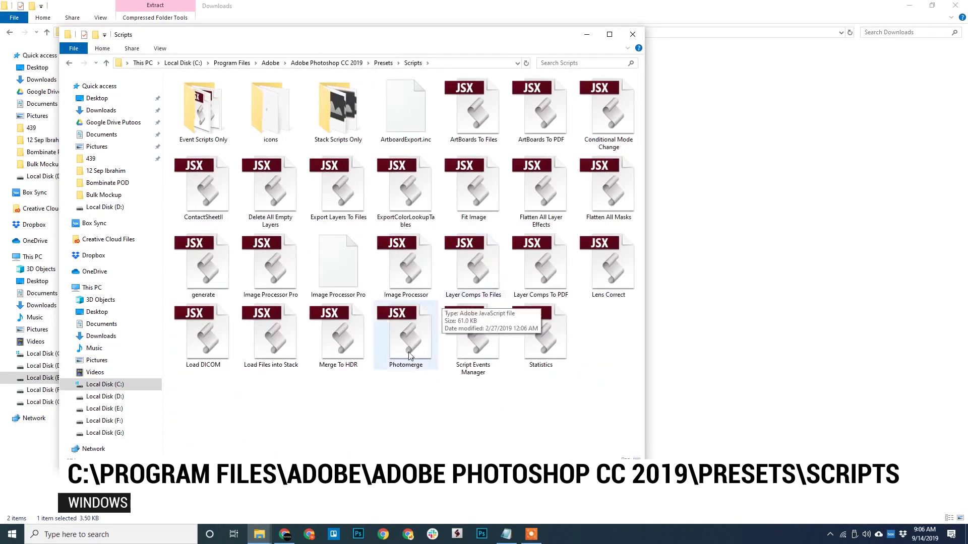
Paste the script into Scripts with administrator permission and refresh the listing
right_click(377, 411)
click(398, 337)
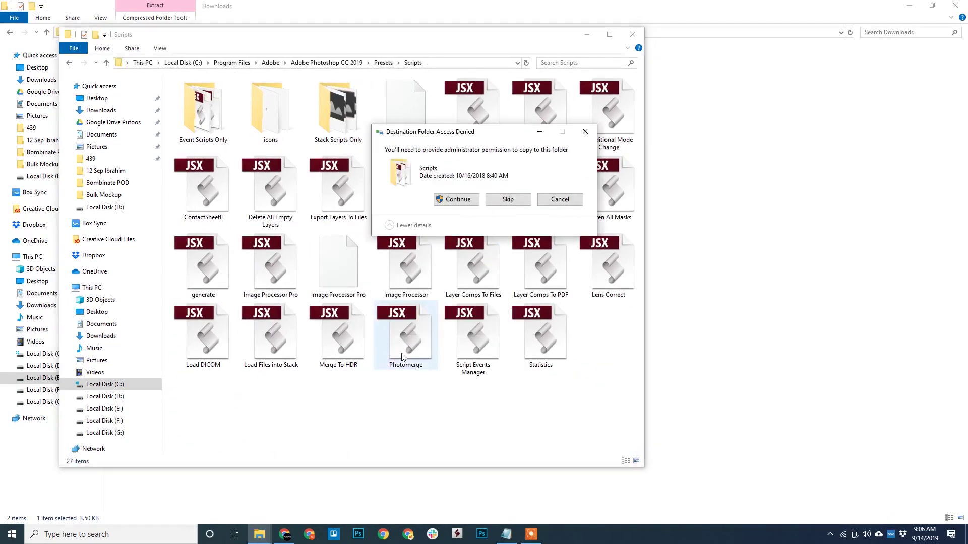
click(449, 200)
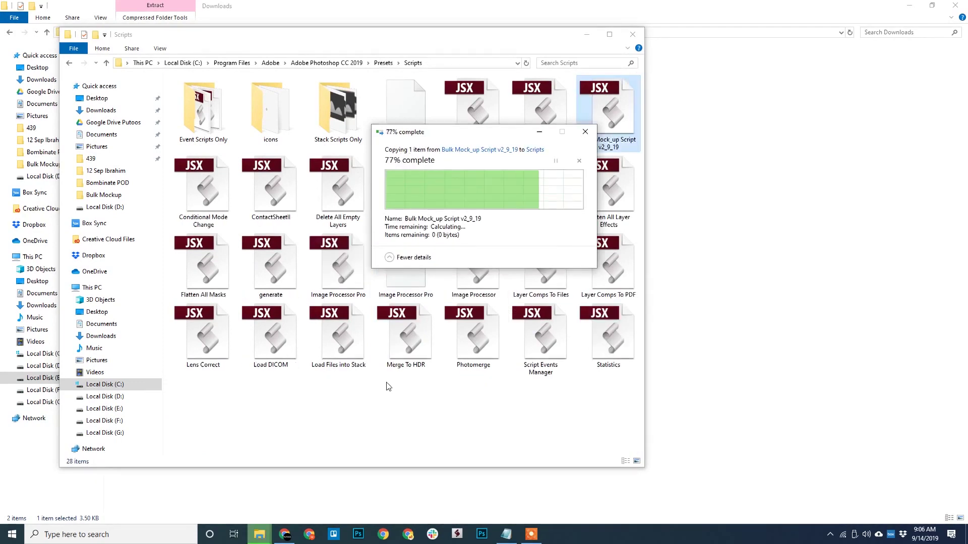
right_click(389, 398)
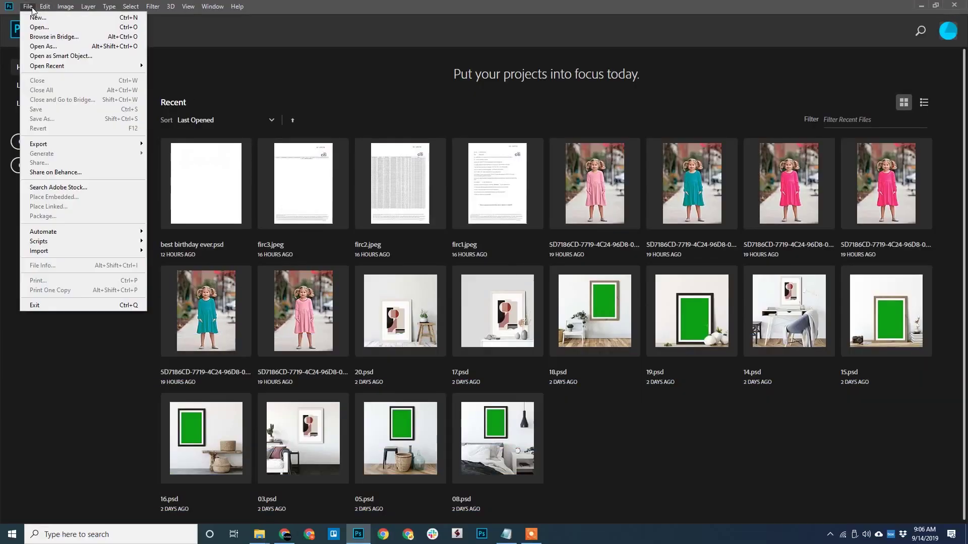
mouse_move(92, 244)
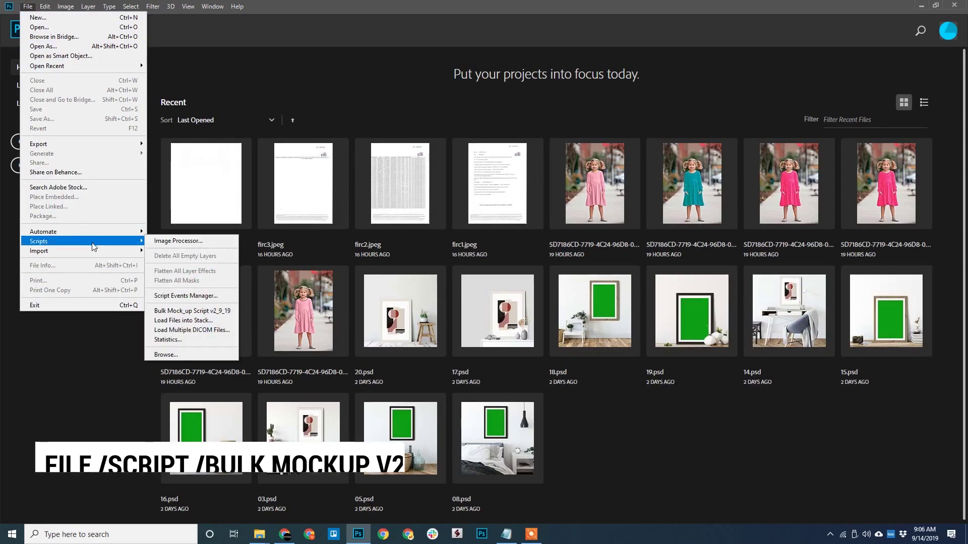
click(207, 313)
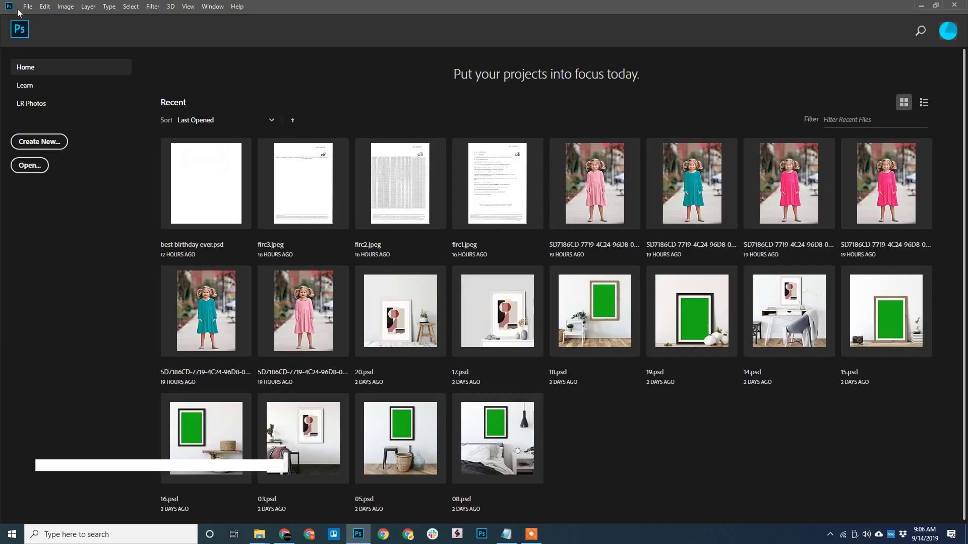
Load Bulk Mock_up Script v2_9_19 through File > Scripts > Browse
click(27, 6)
mouse_move(56, 246)
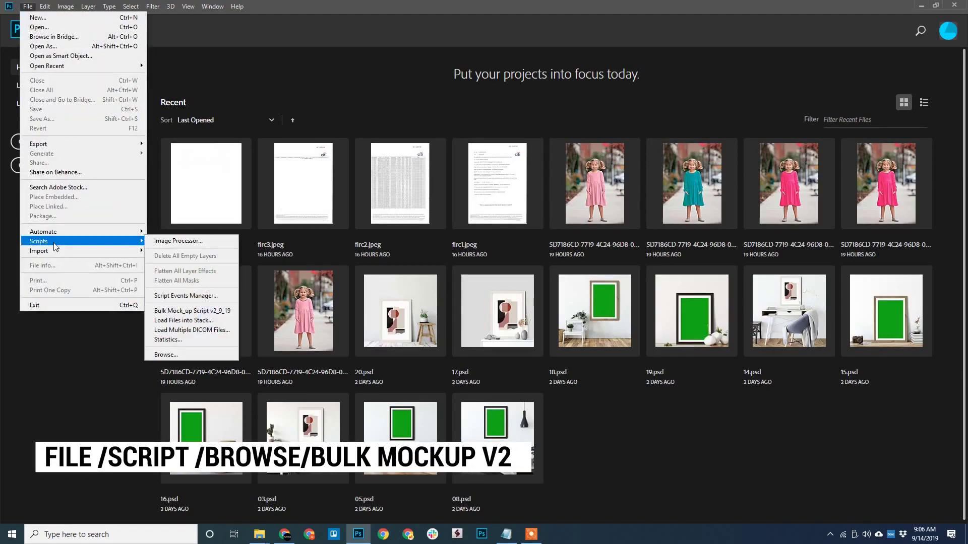
click(186, 353)
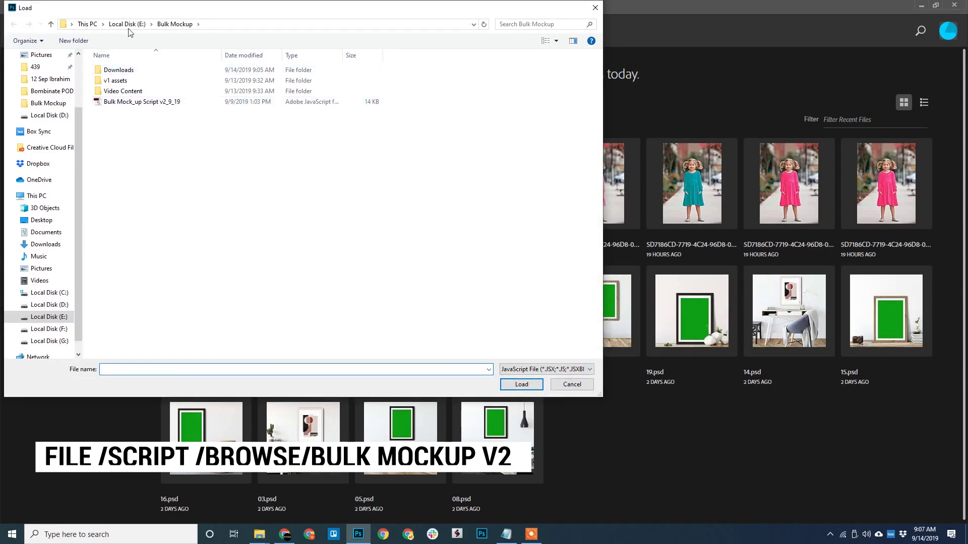
click(130, 102)
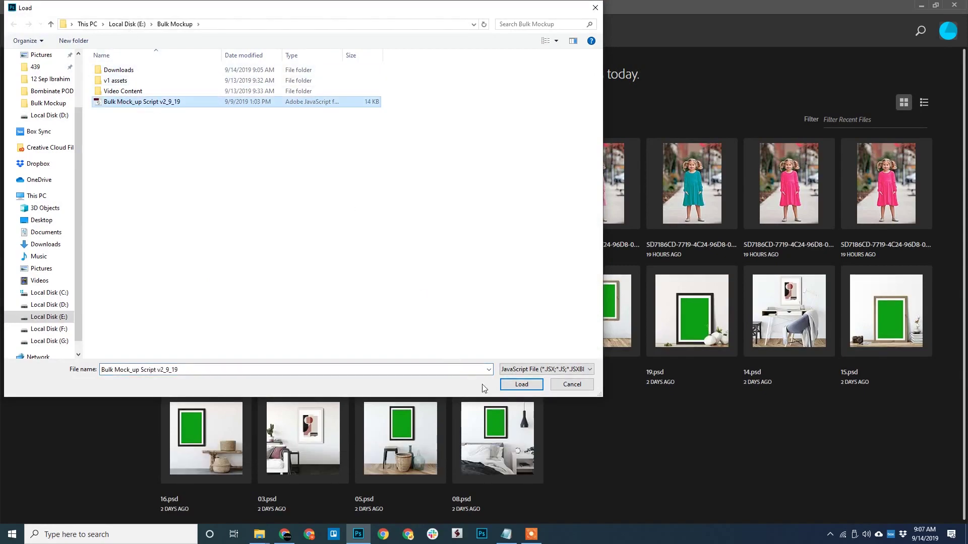
click(506, 387)
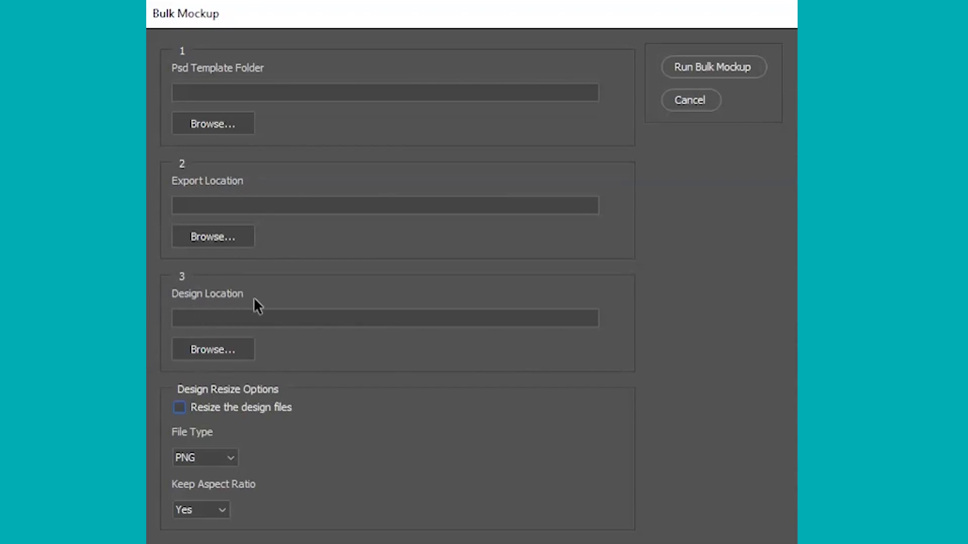
Turn off design resizing and set the file type to JPEG, then back to PNG
click(178, 407)
click(228, 459)
click(210, 477)
click(231, 458)
click(198, 504)
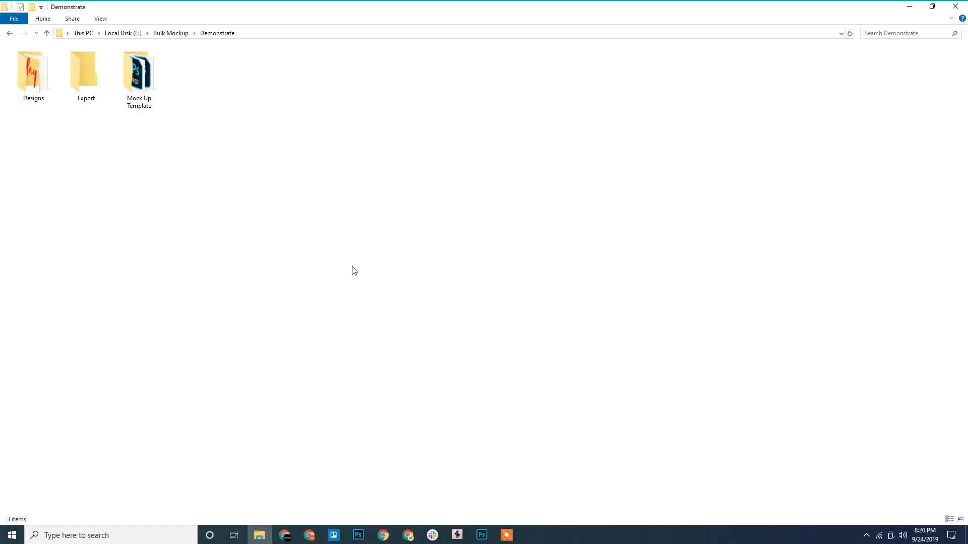
Inspect Mock Up Template, the 41 PNGs in Designs and the empty Export folder, ending in Demonstrate
double_click(147, 84)
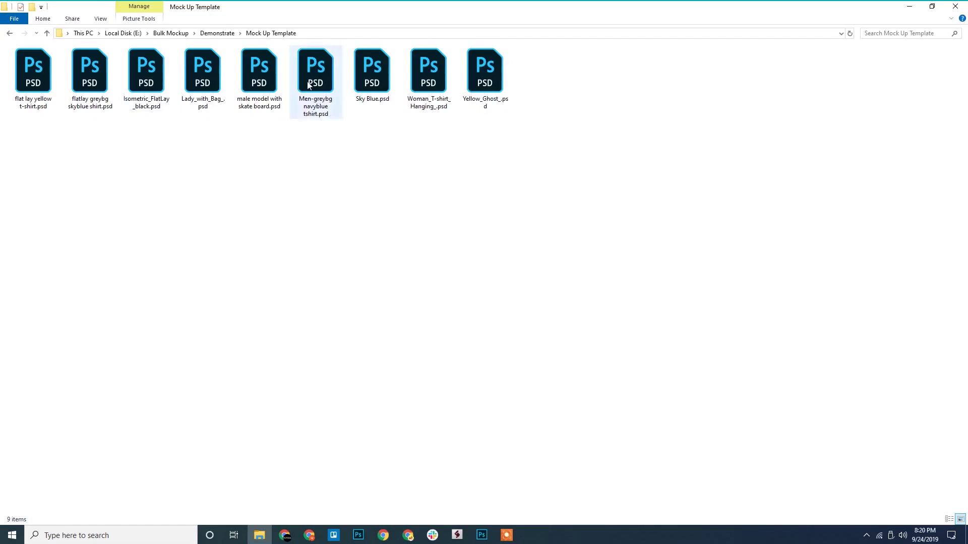
click(239, 33)
click(234, 35)
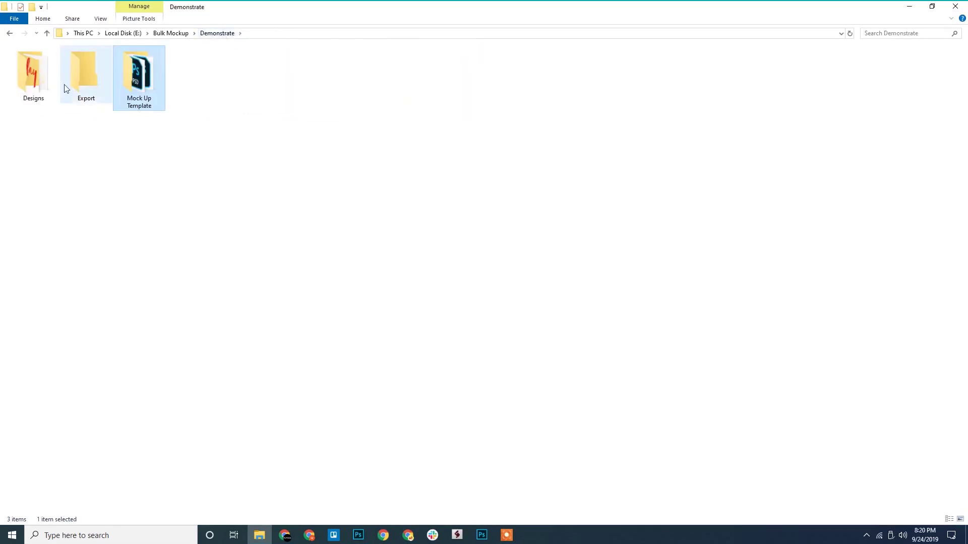
double_click(39, 80)
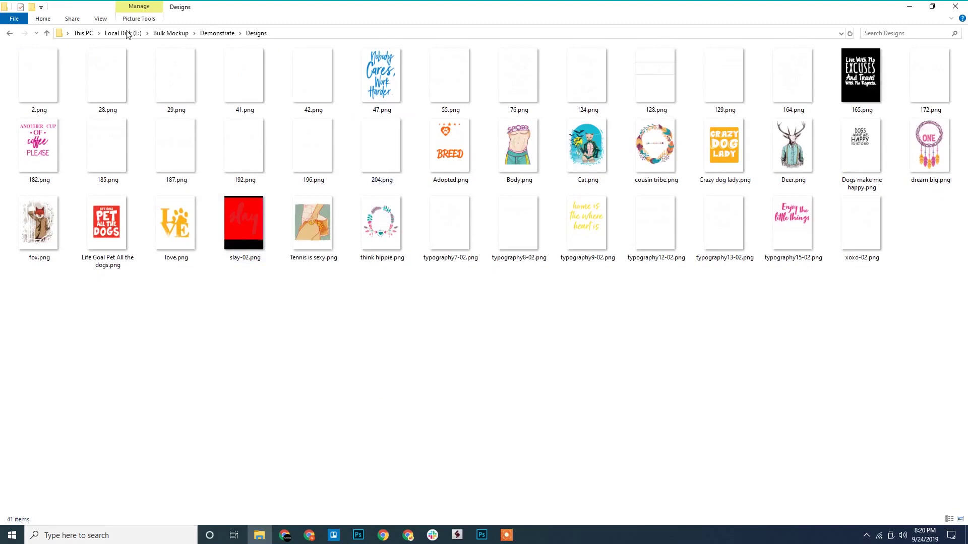
click(212, 33)
click(84, 76)
double_click(84, 76)
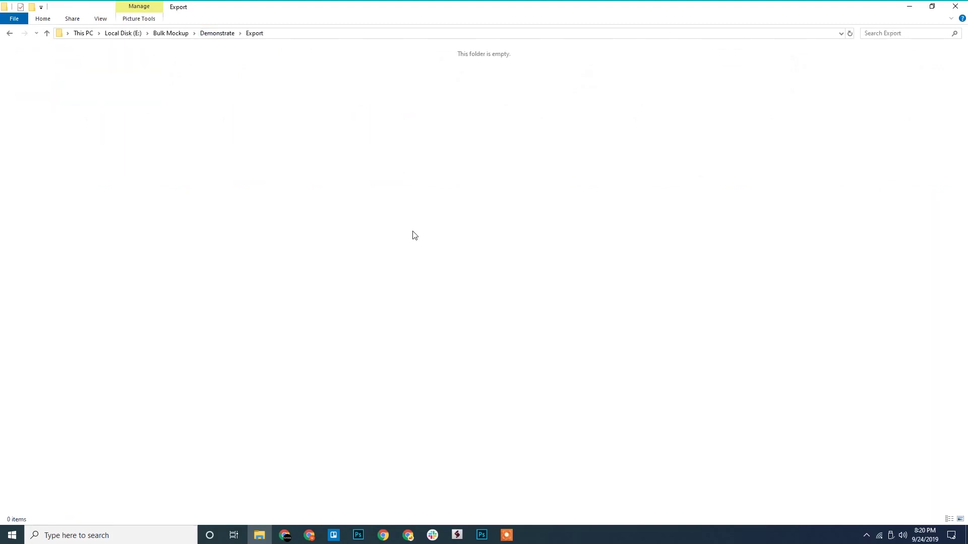
click(222, 33)
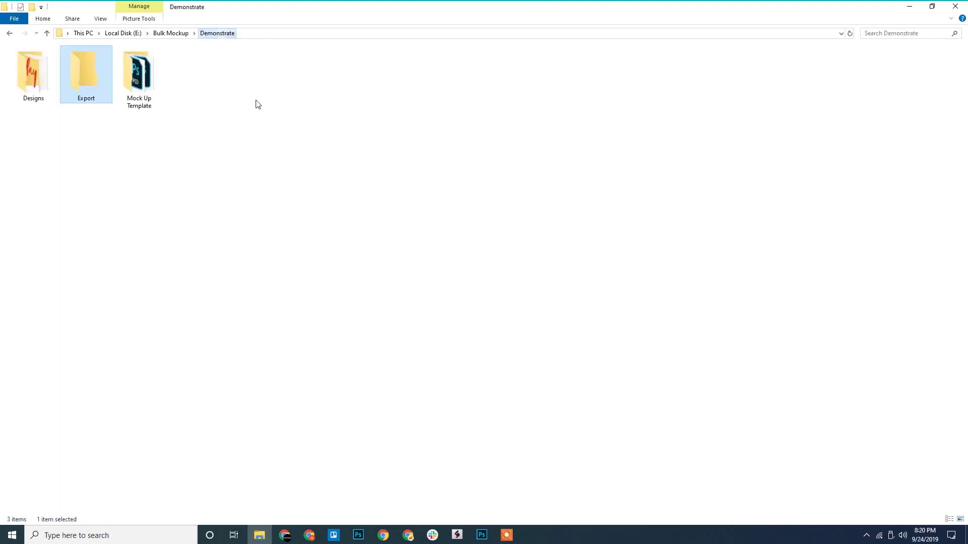
click(310, 204)
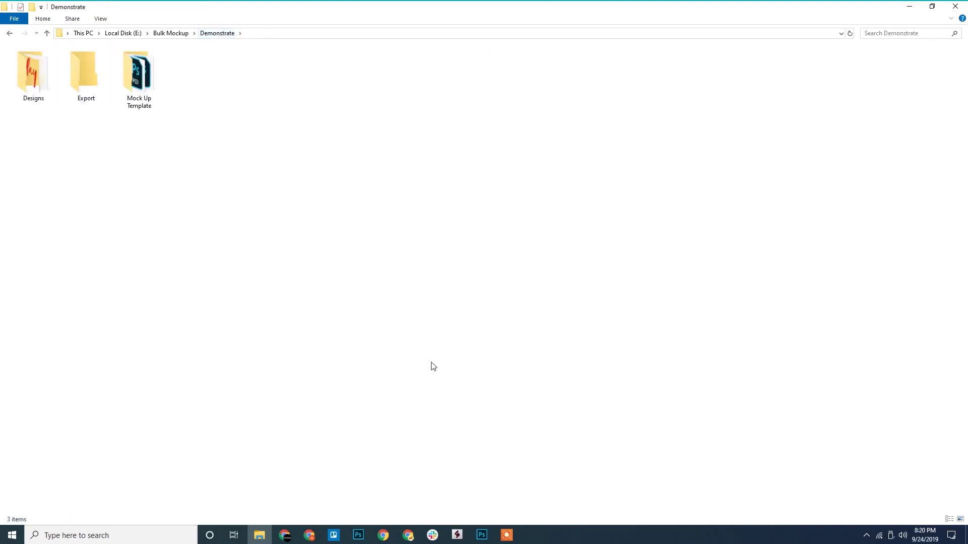
Set Mock Up Template as the template folder and Export as the output folder
click(358, 535)
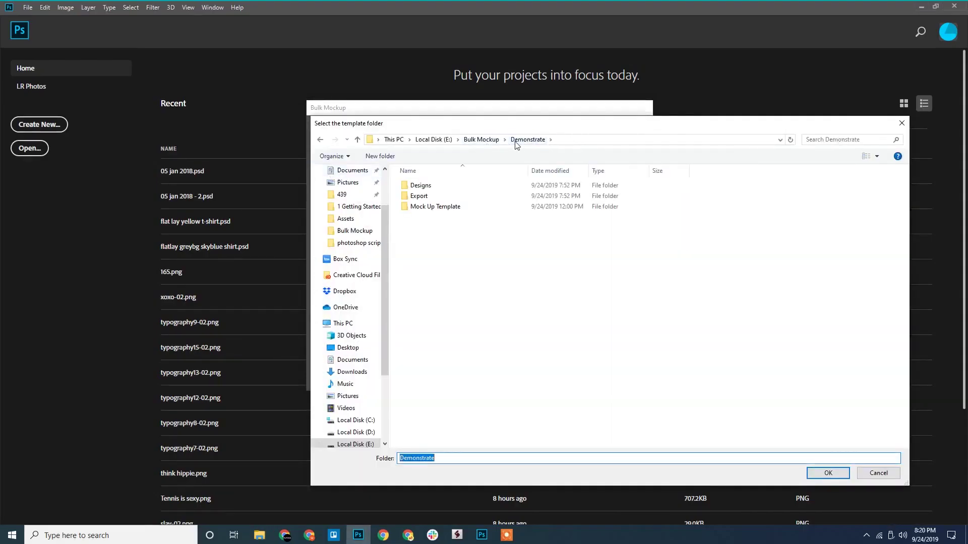
click(443, 210)
click(827, 473)
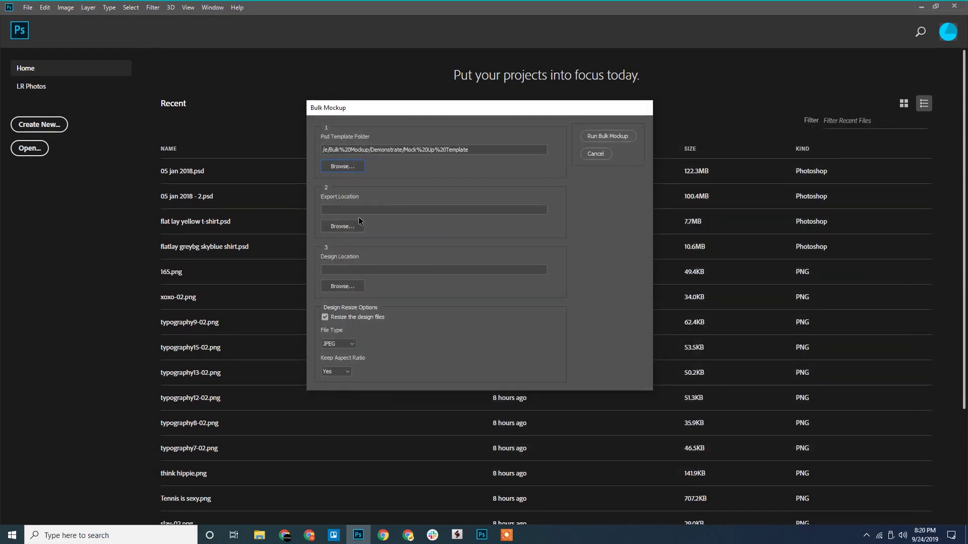
click(351, 226)
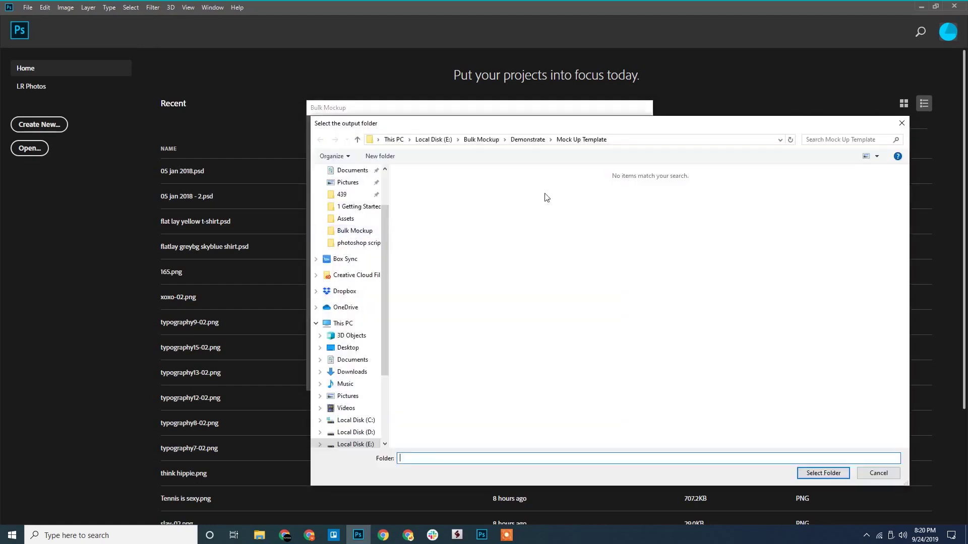
click(529, 139)
click(444, 195)
click(817, 473)
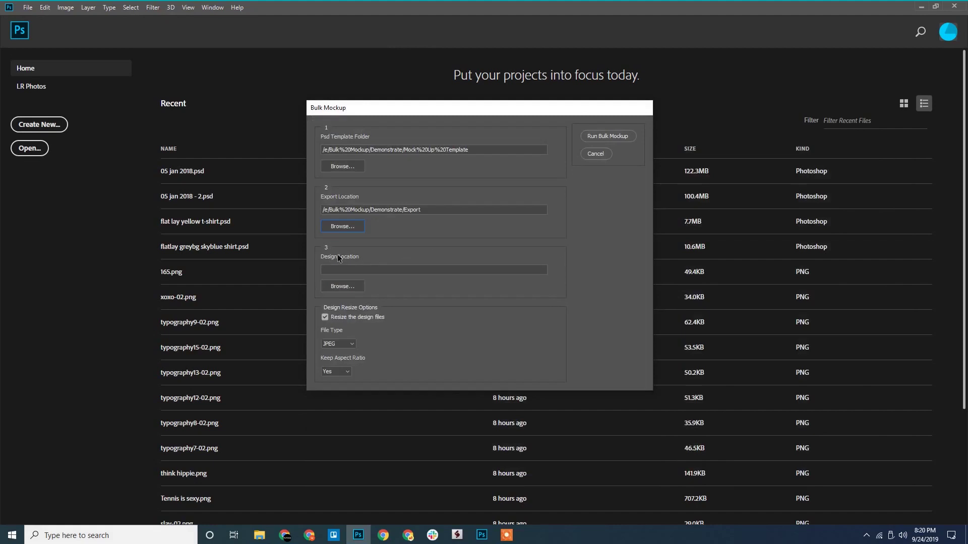
Set Designs as the design folder, turn off resizing, and run Bulk Mockup
click(354, 286)
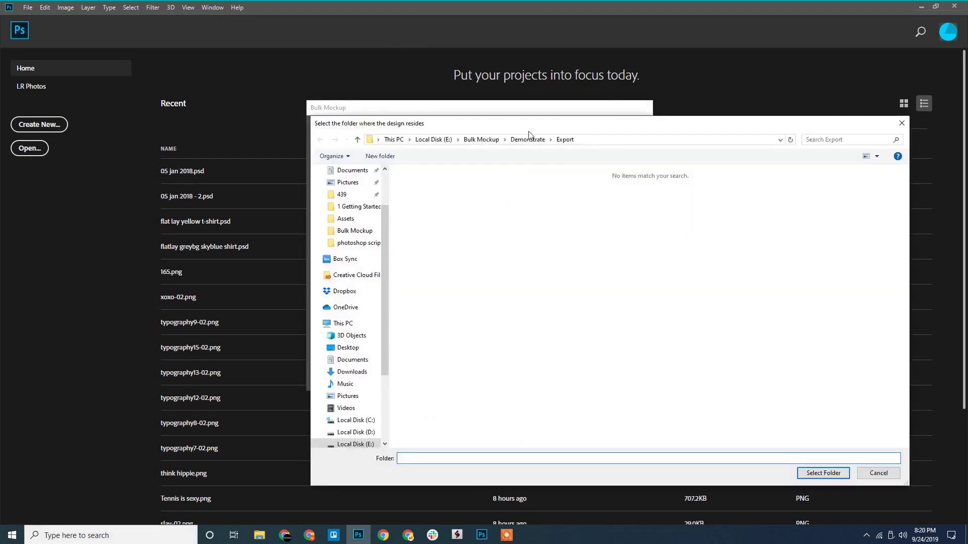
click(527, 140)
click(443, 186)
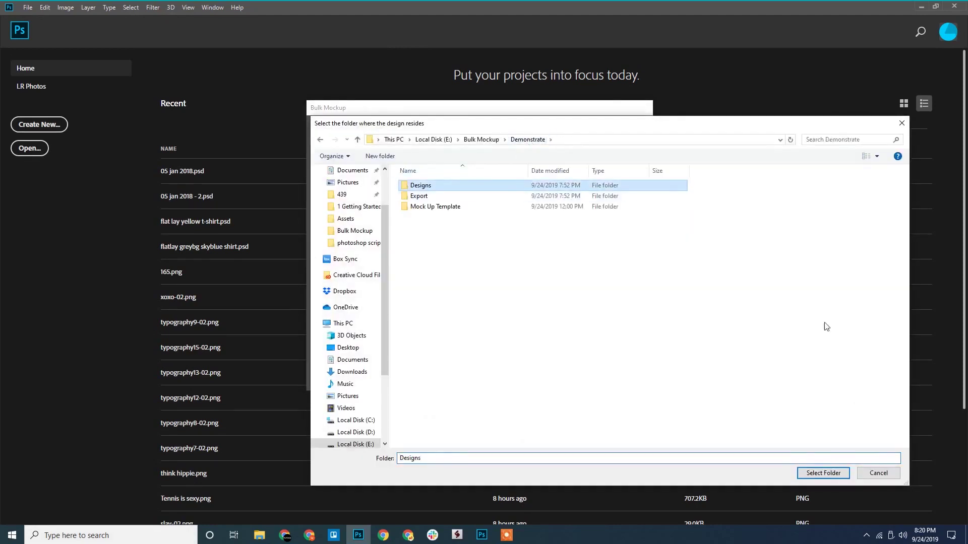
click(832, 473)
click(324, 317)
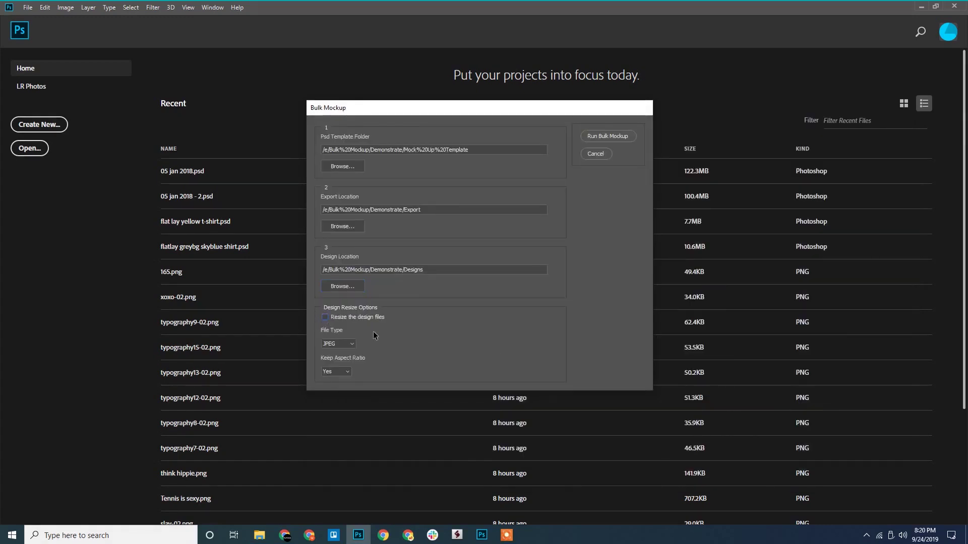
click(593, 136)
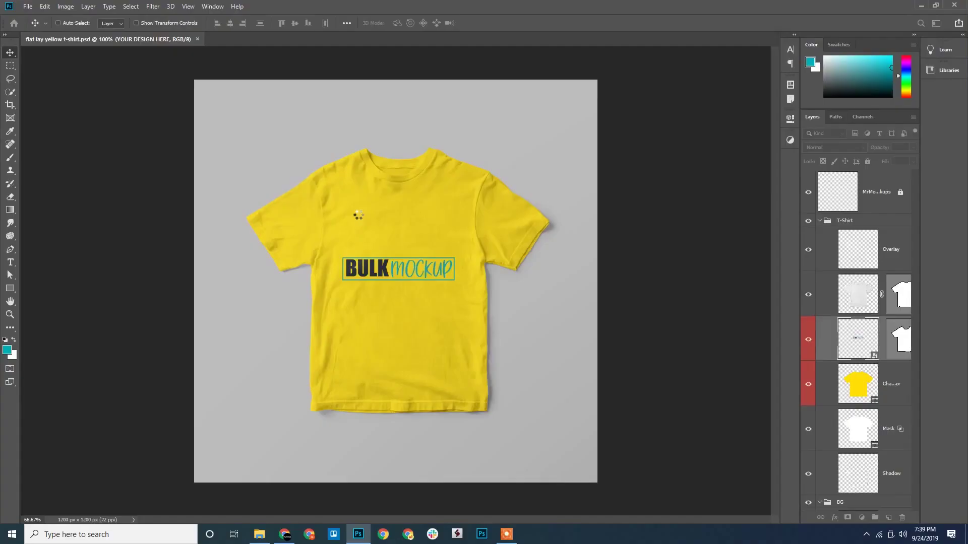
Open Export and folder 2's yellow t-shirt mockup, then scroll Export's design folders
click(264, 535)
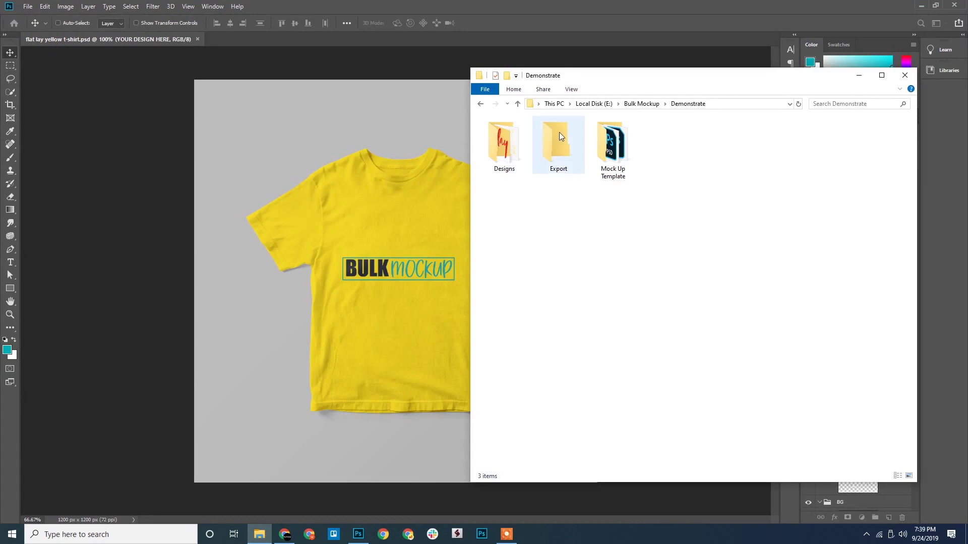
click(610, 161)
click(568, 147)
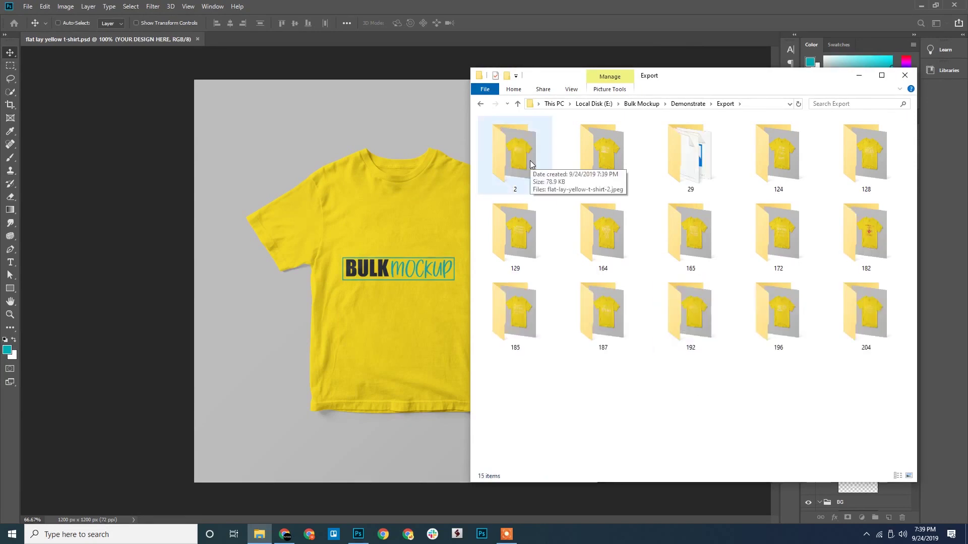
double_click(531, 160)
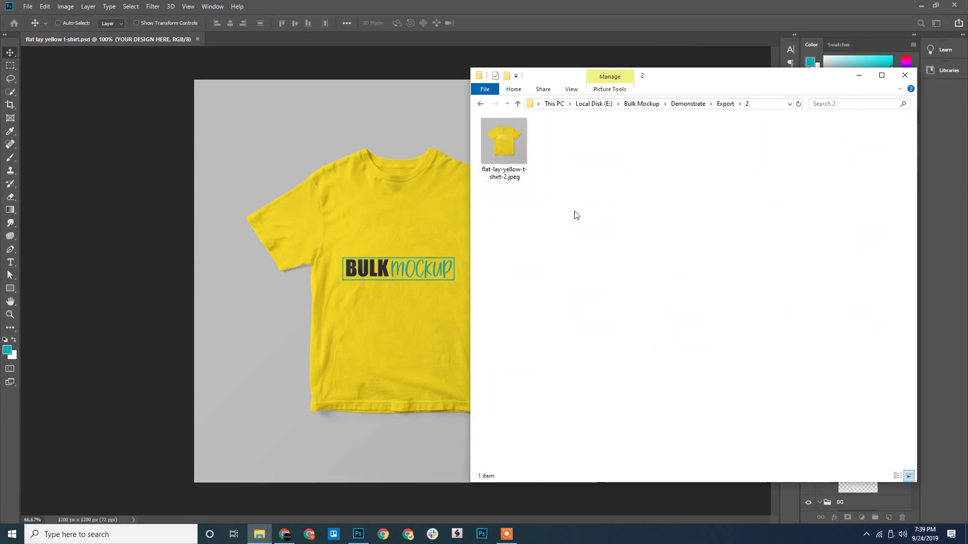
scroll(613, 247, up, 3)
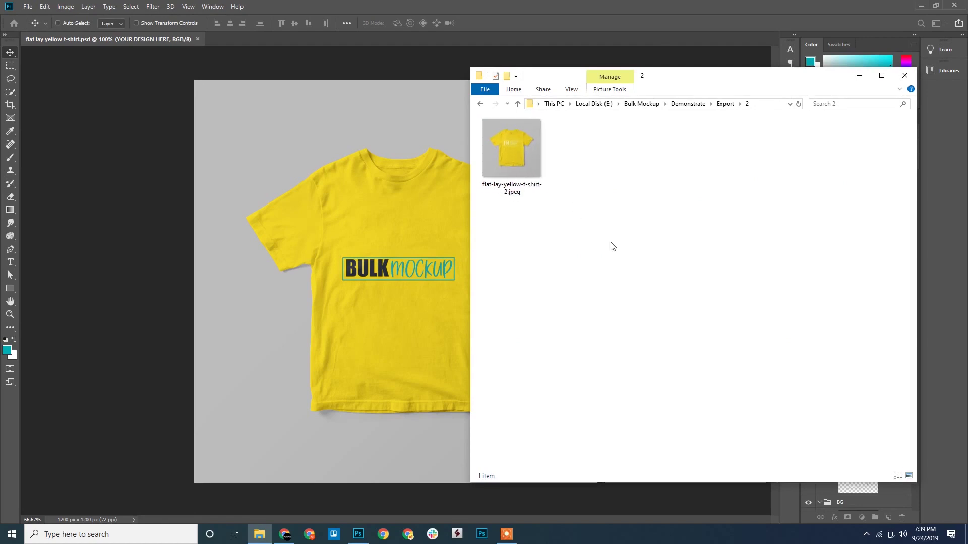
click(725, 104)
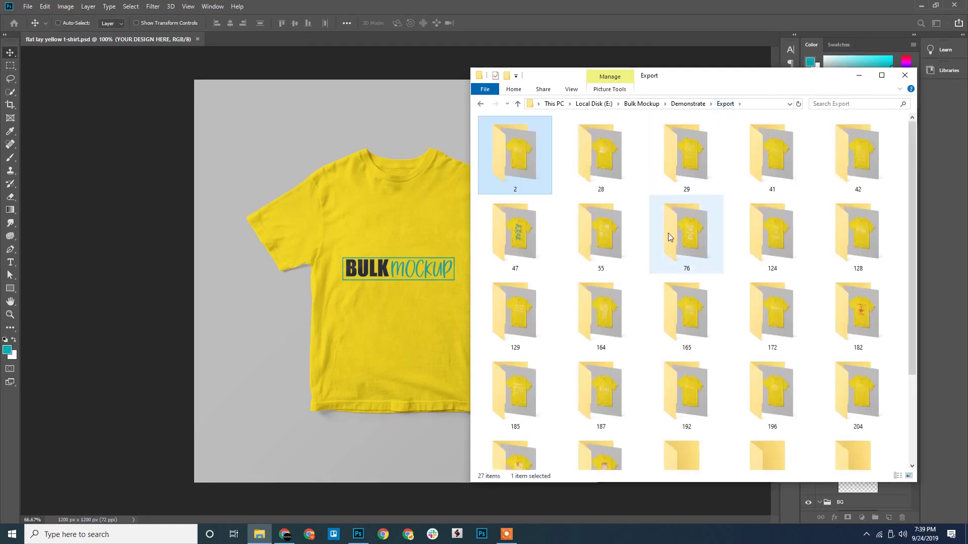
scroll(667, 233, down, 3)
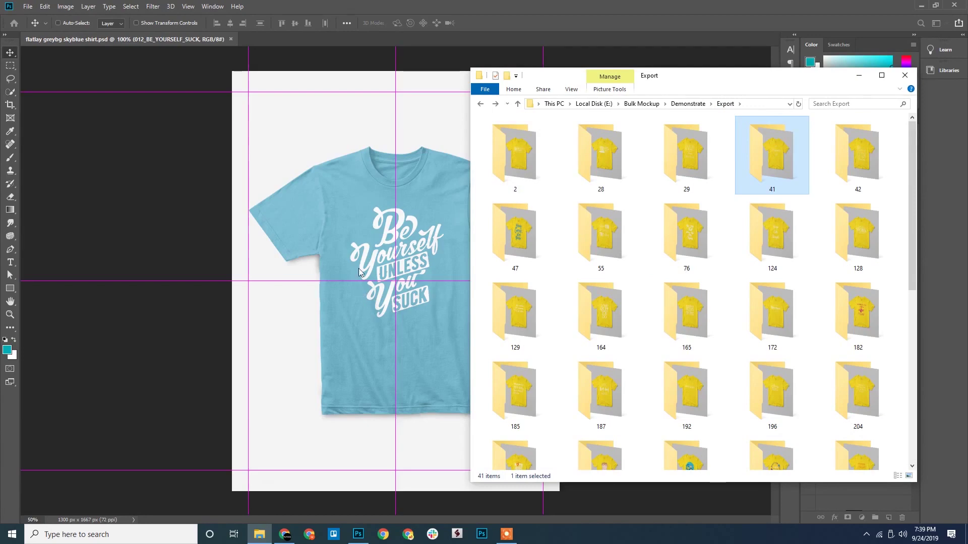
Check the mockups in folders 2, 28, 29 and 165, then search Export for 'jpeg'
double_click(535, 146)
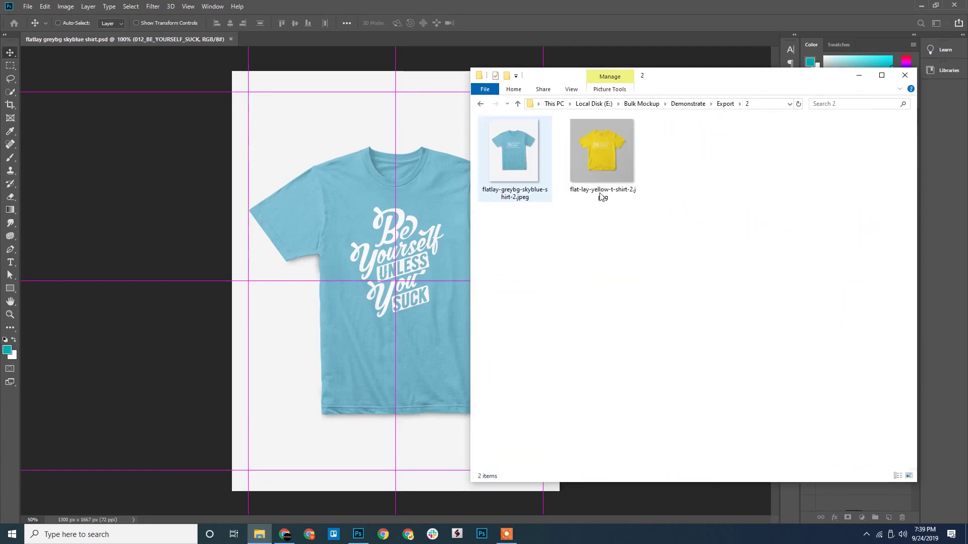
key(alt+Left)
double_click(595, 168)
key(alt+Left)
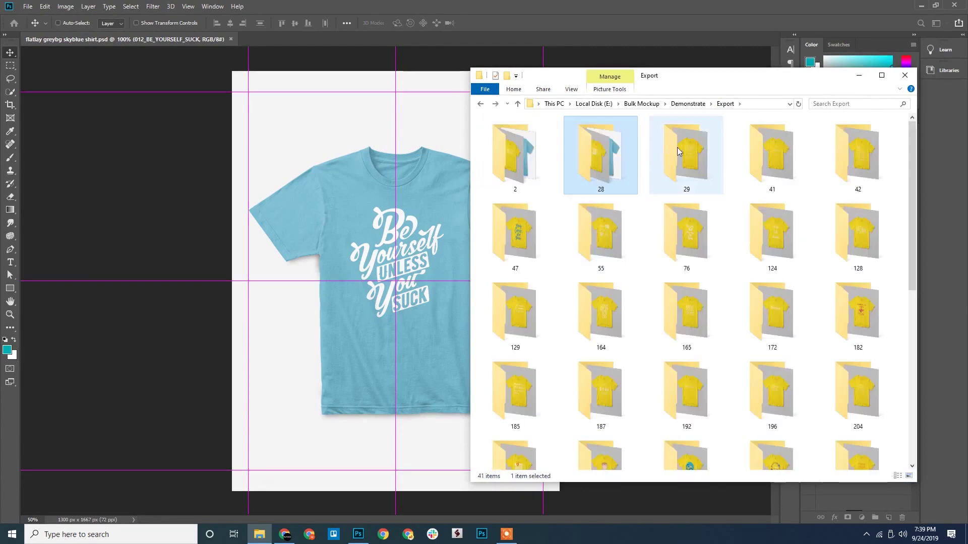
double_click(677, 147)
key(alt+Left)
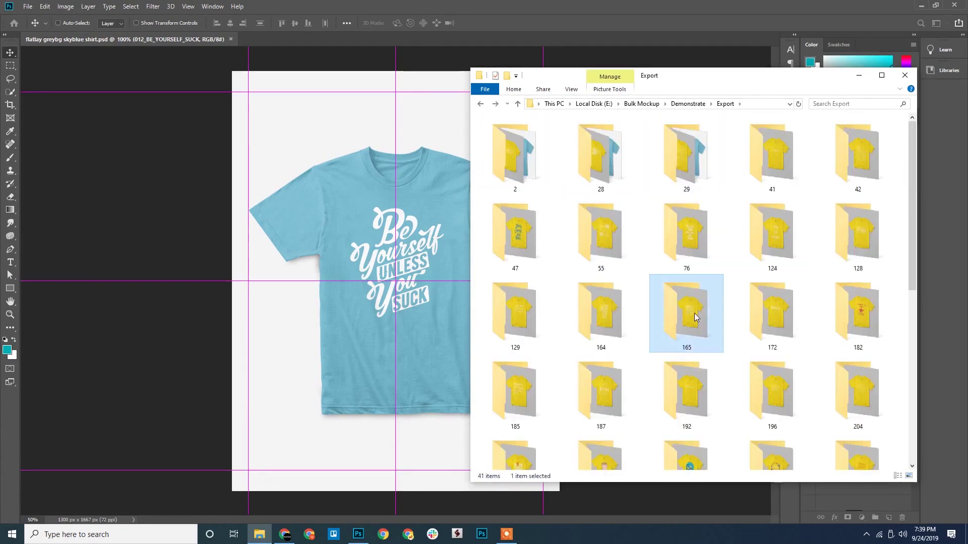
double_click(694, 313)
key(alt+Left)
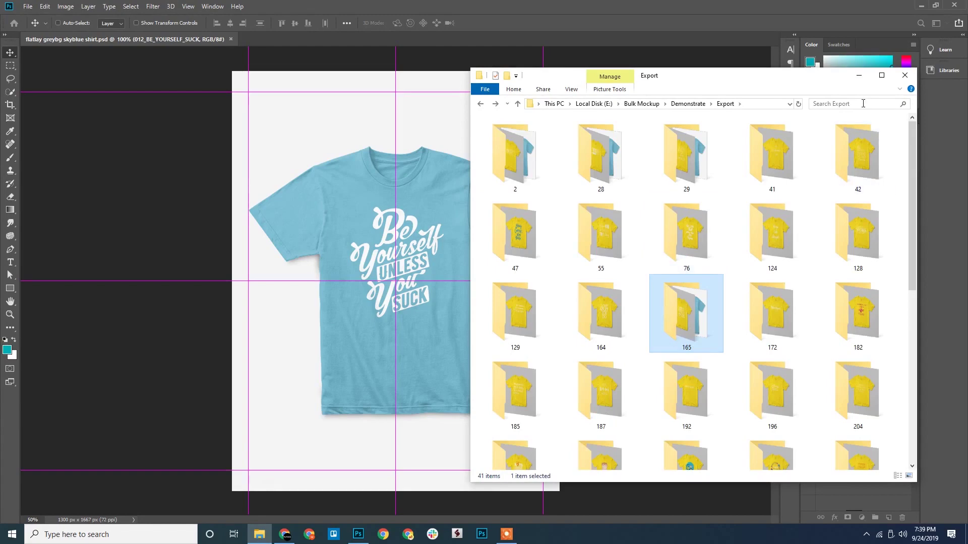
click(863, 103)
text(jpeg)
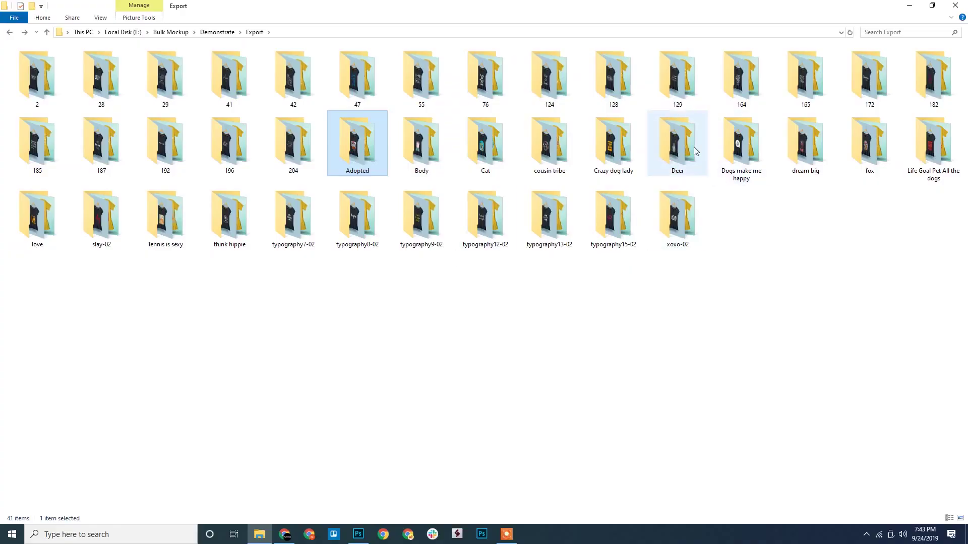
Review the Deer and dream big mockup folders, check Designs, and return to Demonstrate
double_click(694, 146)
ctrl+scroll(687, 220, up, 3)
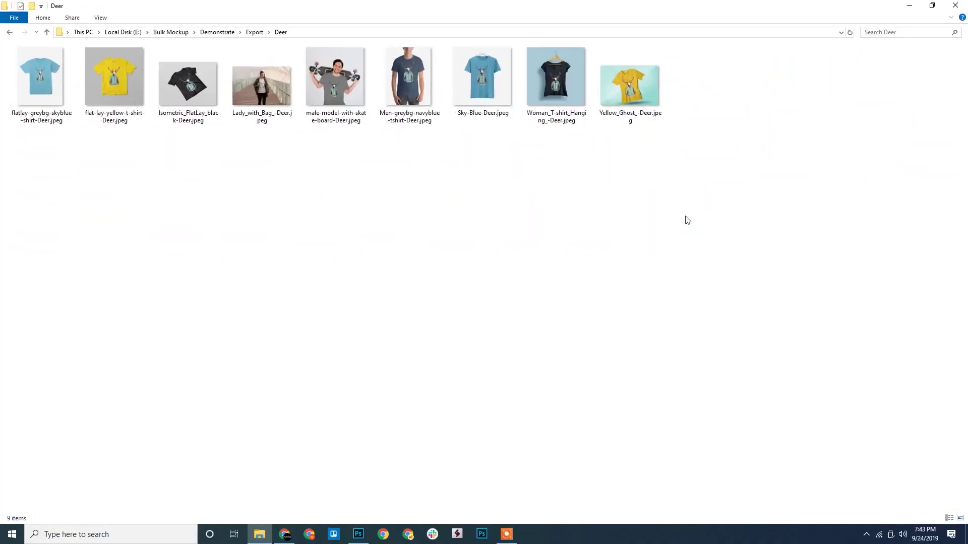
key(alt+Left)
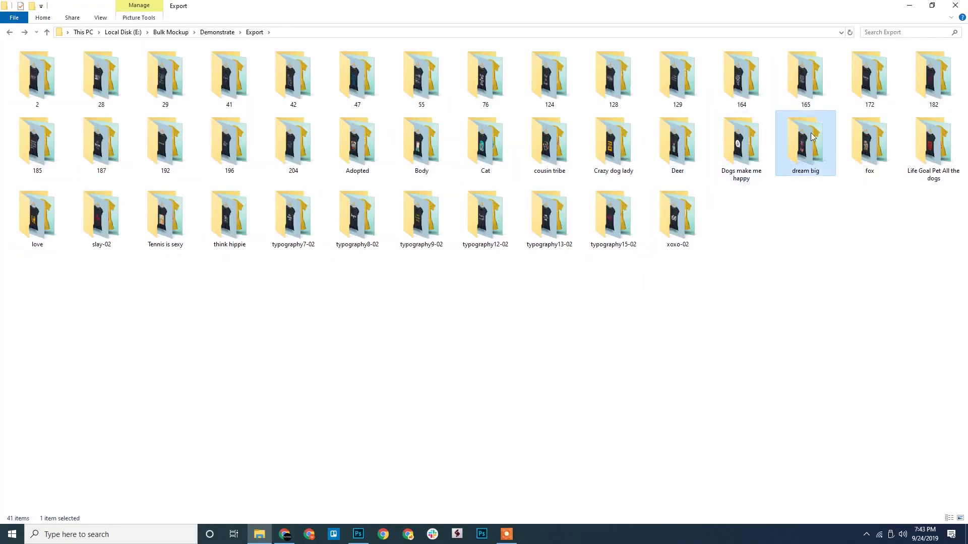
double_click(804, 152)
ctrl+scroll(748, 297, up, 2)
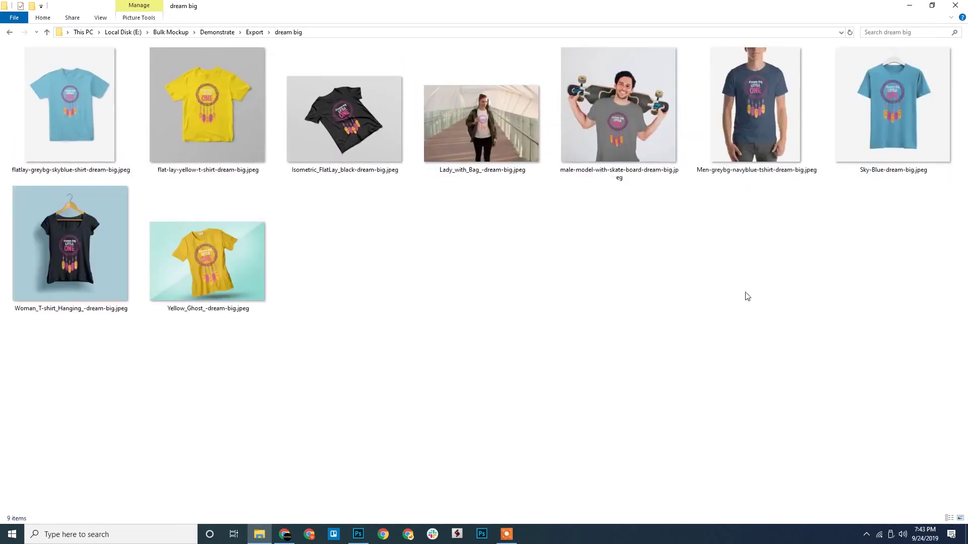
key(alt+Left)
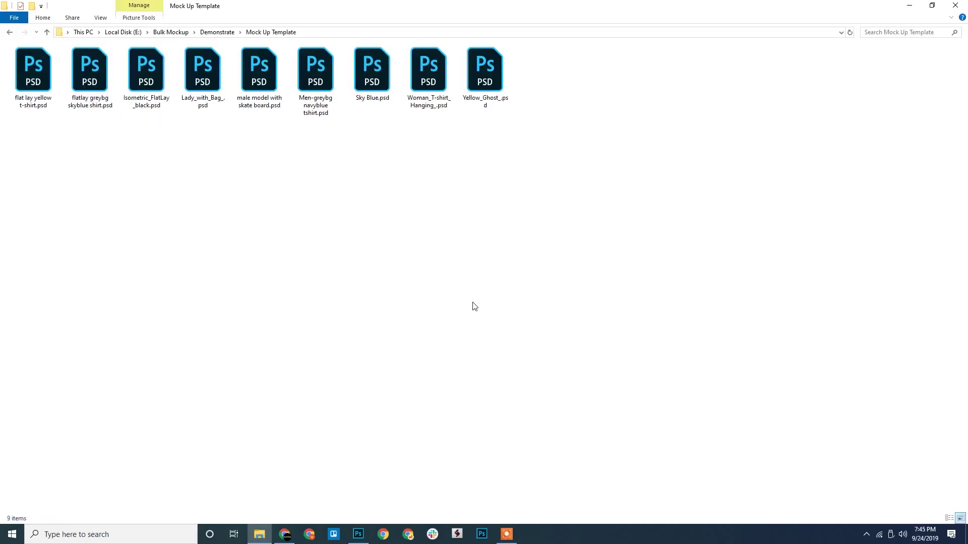
key(alt+Left)
double_click(53, 76)
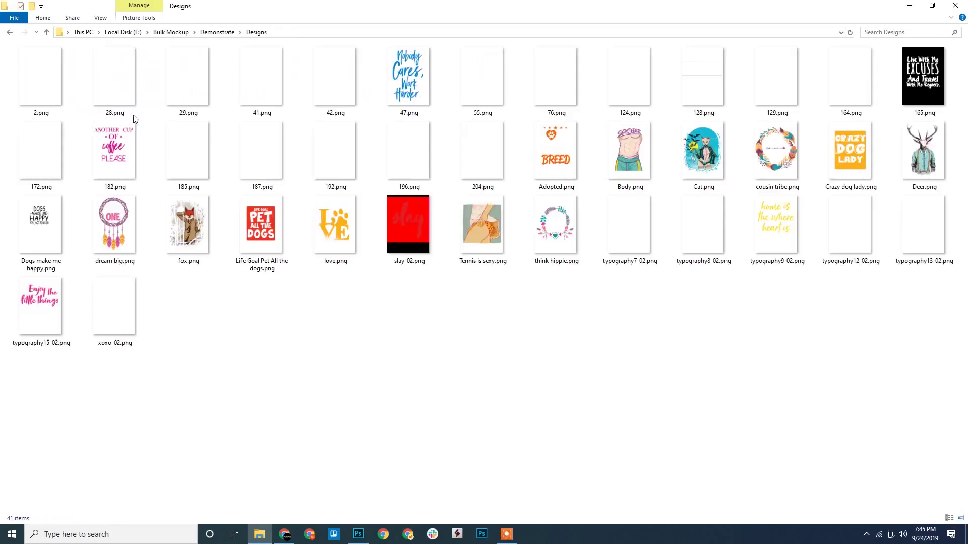
key(alt+Left)
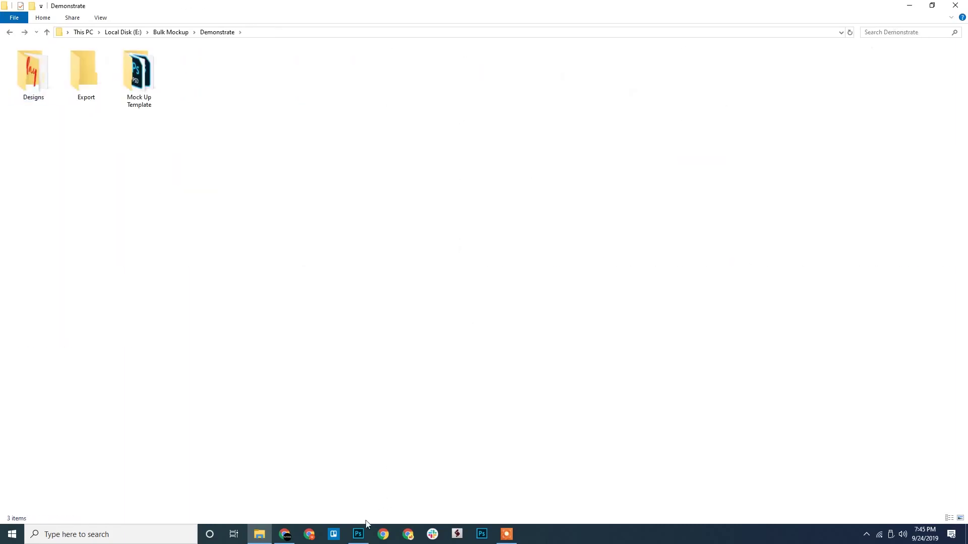
Set Mock Up Template under Demonstrate as the template folder
click(358, 534)
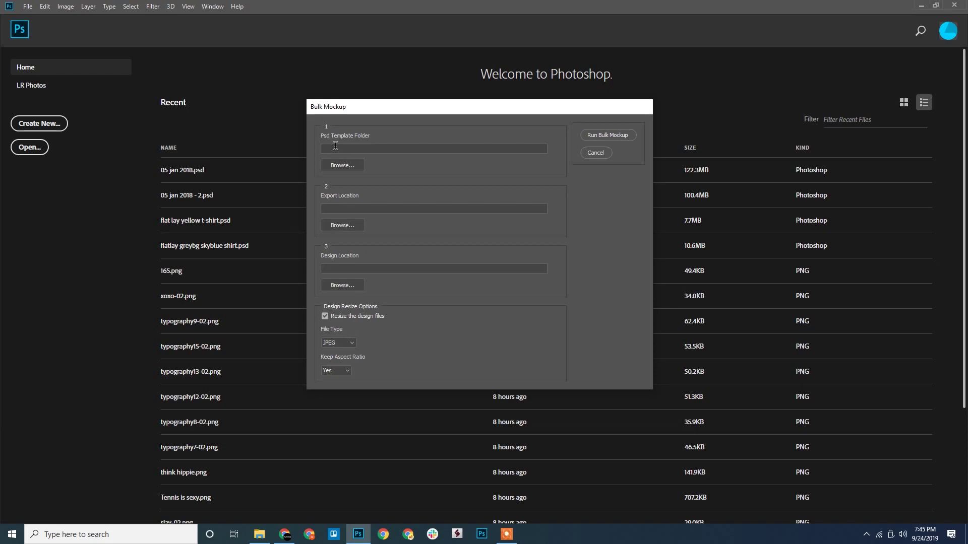
click(339, 168)
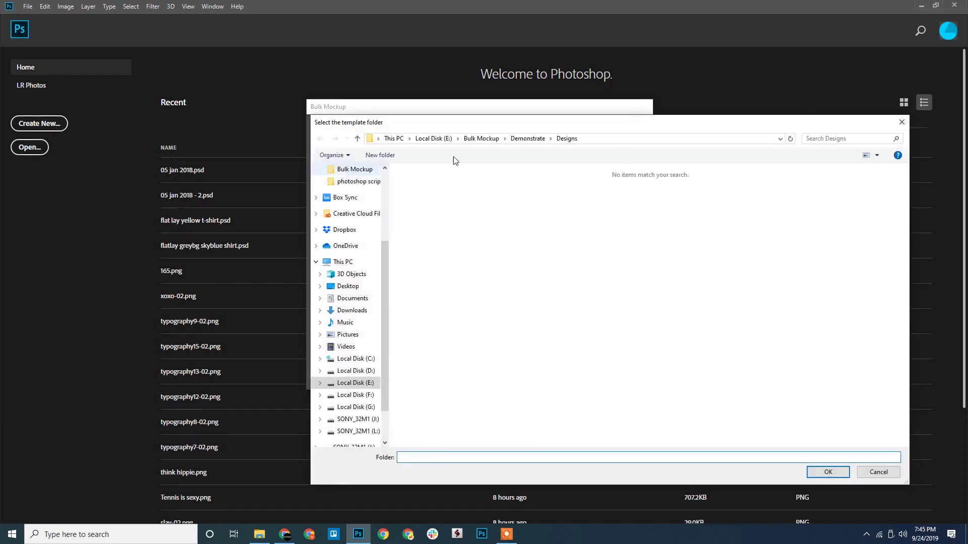
click(526, 139)
click(457, 207)
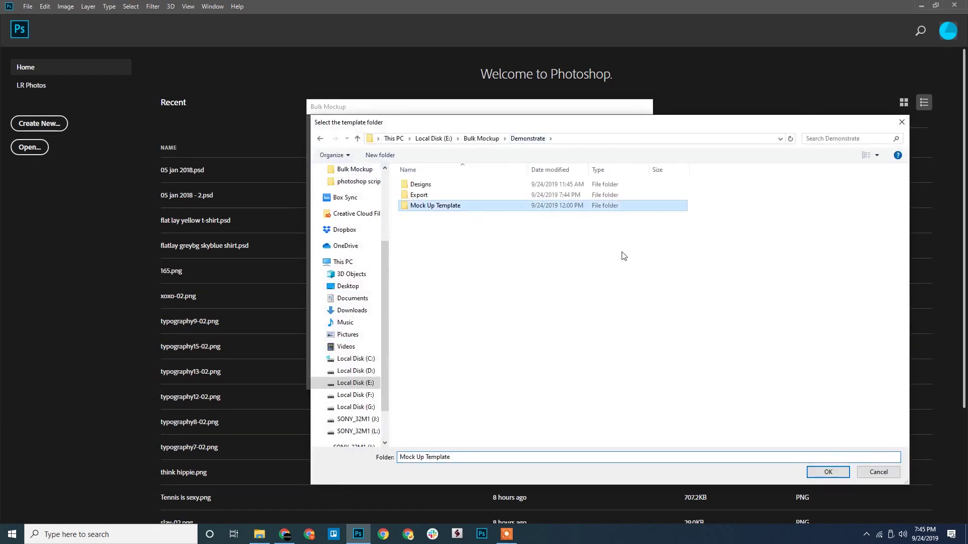
click(825, 474)
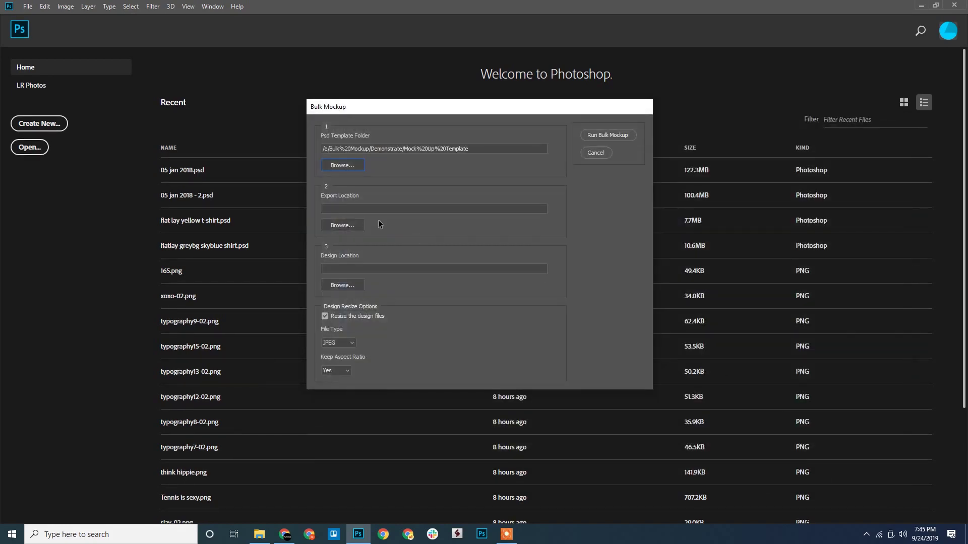
Set Export as the export location and Designs as the design folder
click(353, 225)
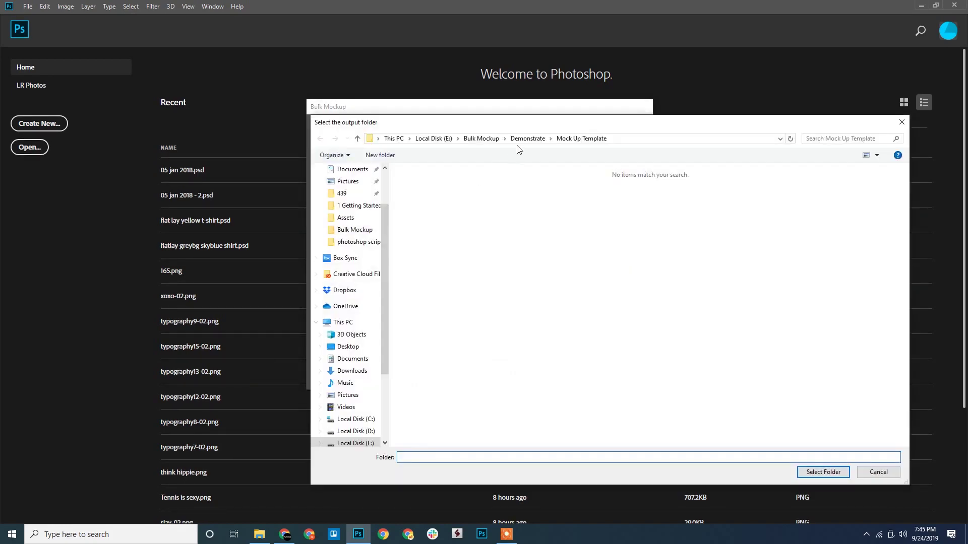
click(527, 139)
click(419, 195)
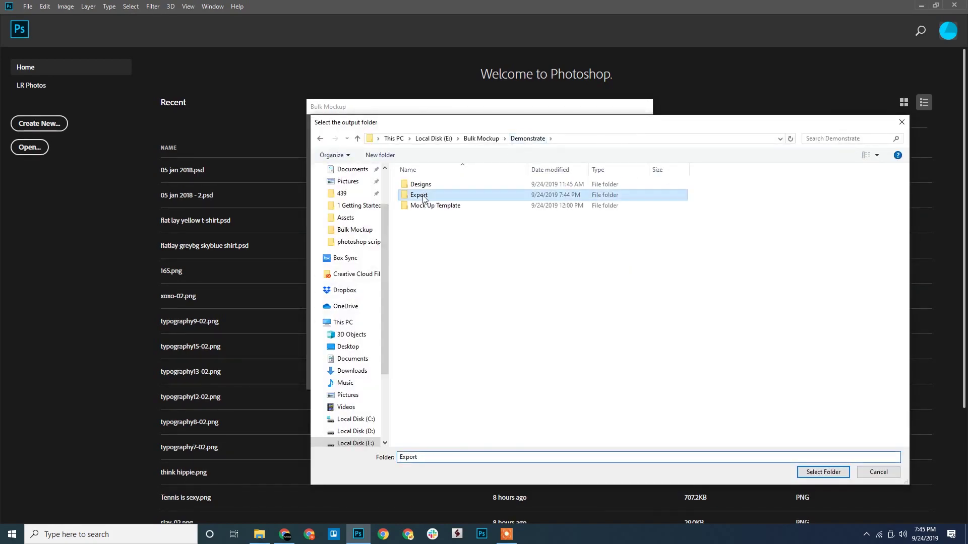
click(814, 471)
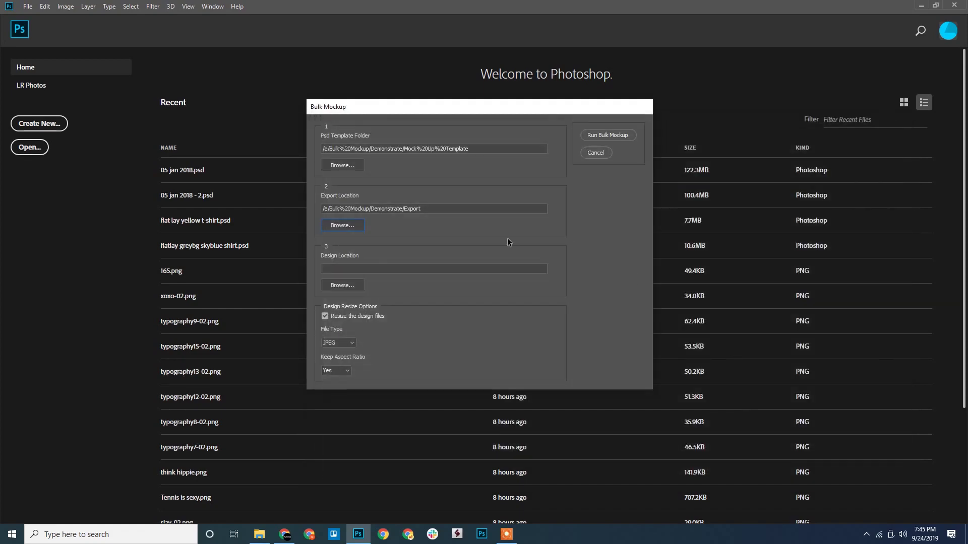
click(353, 290)
click(528, 138)
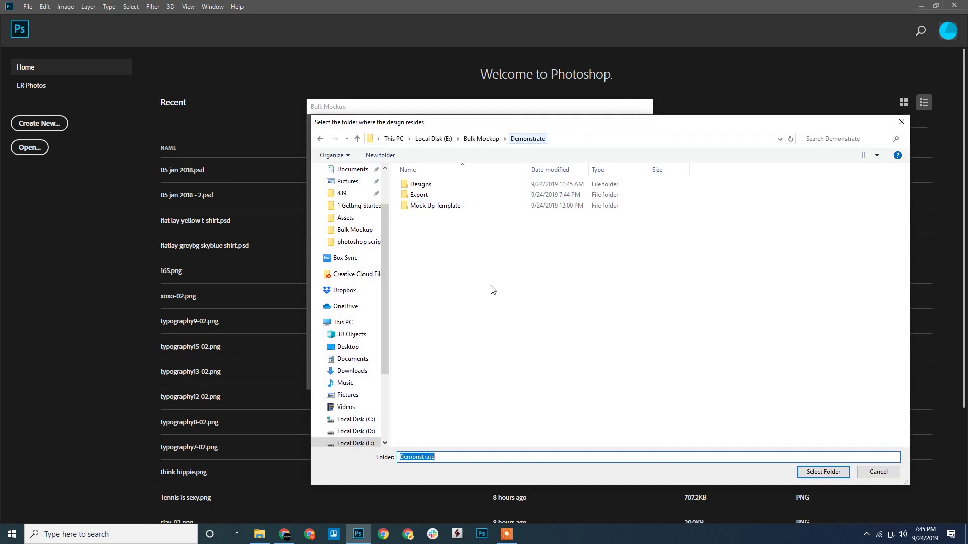
click(421, 185)
click(824, 473)
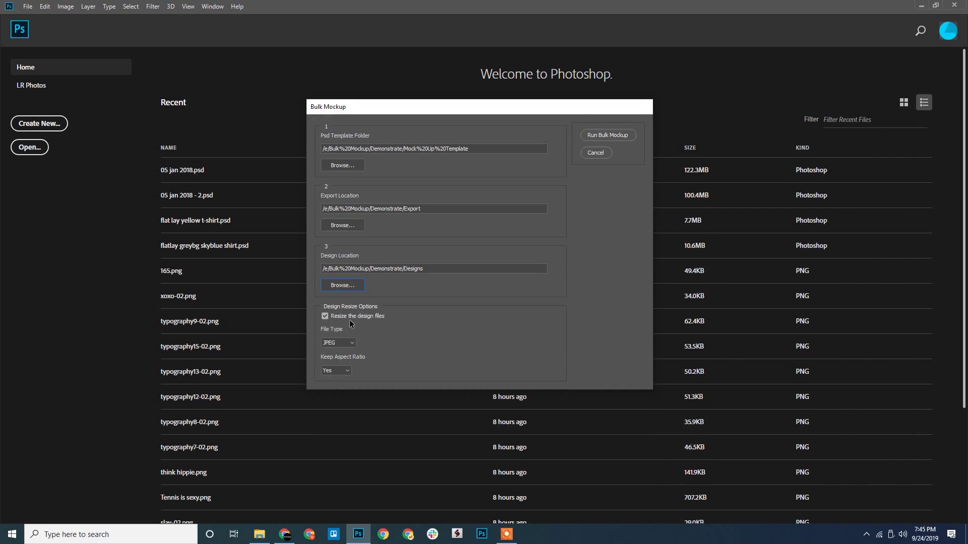
Save resized designs as PNG and review the Keep Aspect Ratio options
click(341, 342)
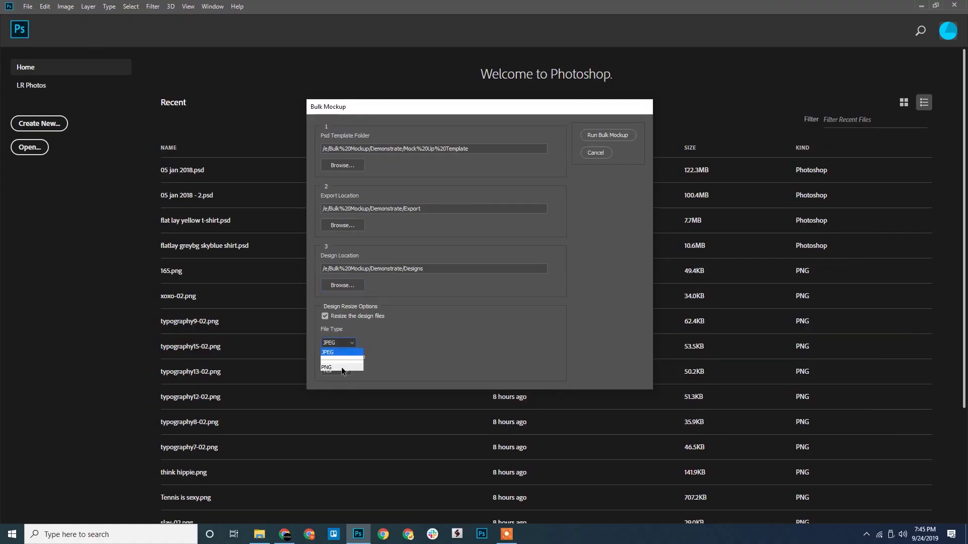
click(342, 368)
click(344, 373)
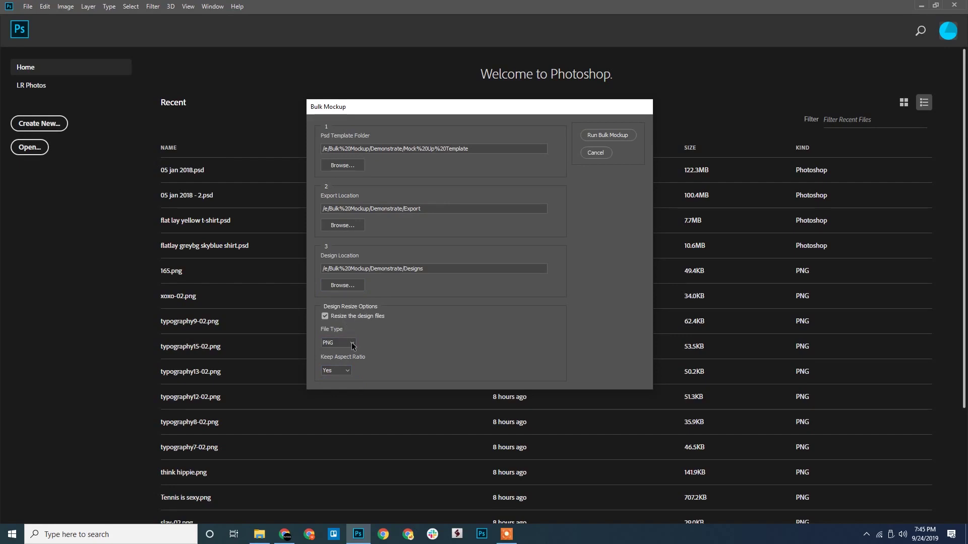
Start the bulk mockup run, then browse to the Designs folder in File Explorer
click(604, 137)
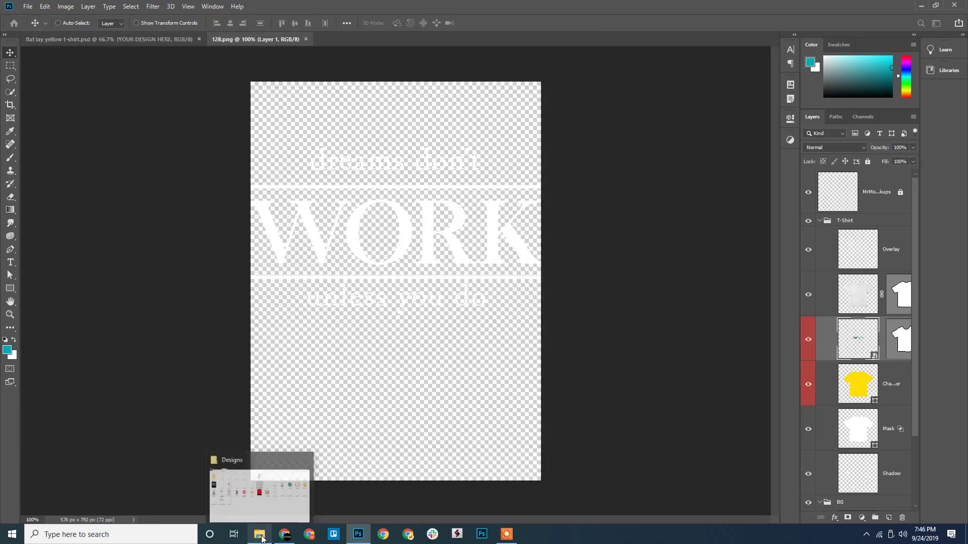
click(262, 538)
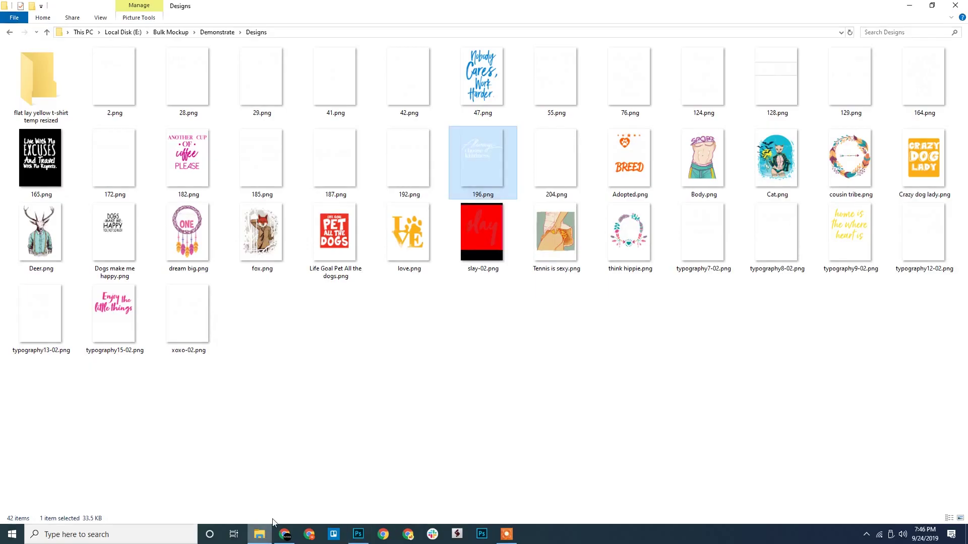
key(alt+Up)
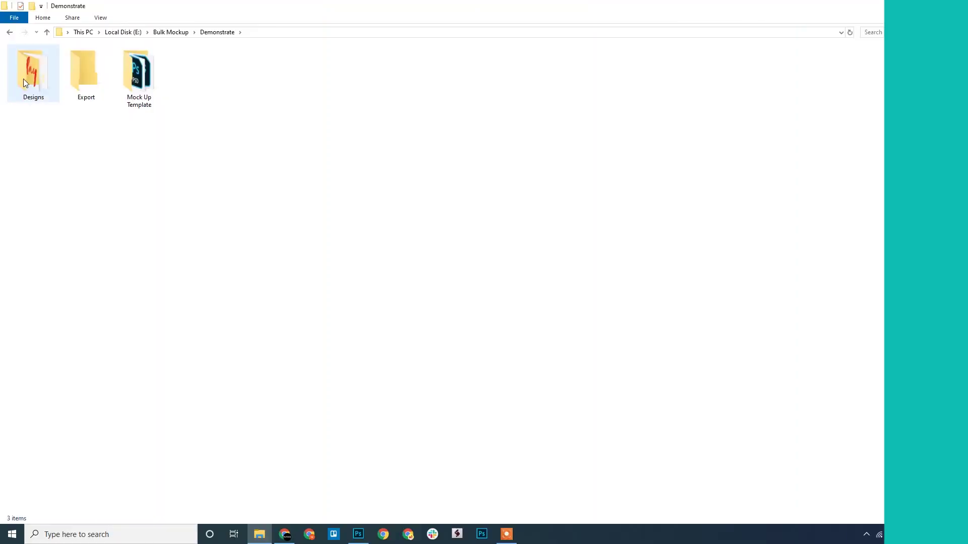
double_click(24, 78)
Open the flat lay yellow t-shirt temp resized folder and select resized PNGs 2 through 196
ctrl+scroll(408, 316, up, 5)
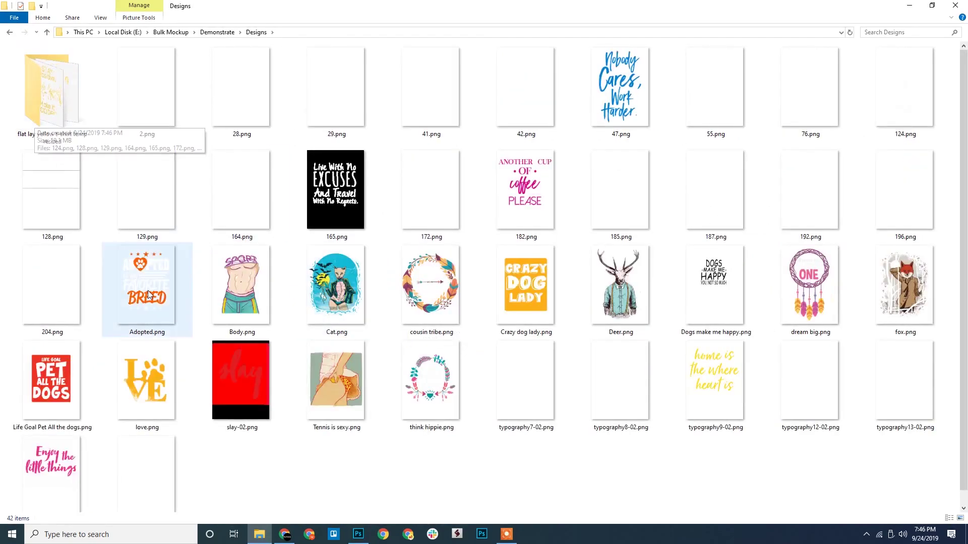
double_click(61, 100)
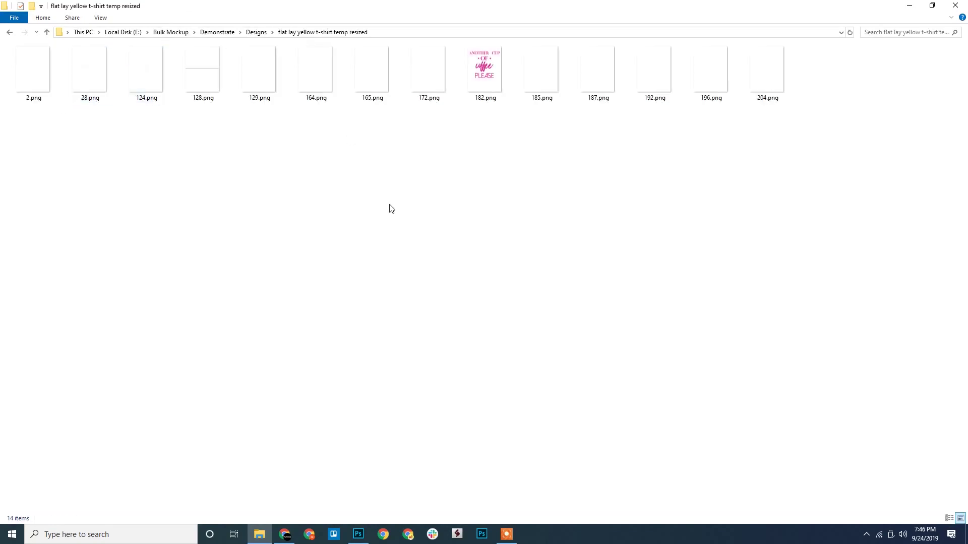
scroll(391, 227, up, 2)
click(70, 100)
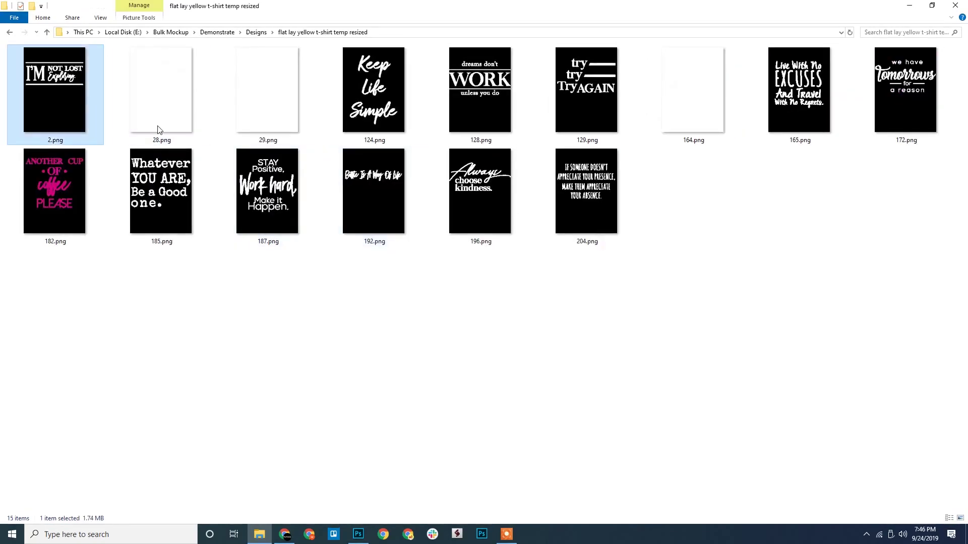
shift+click(560, 202)
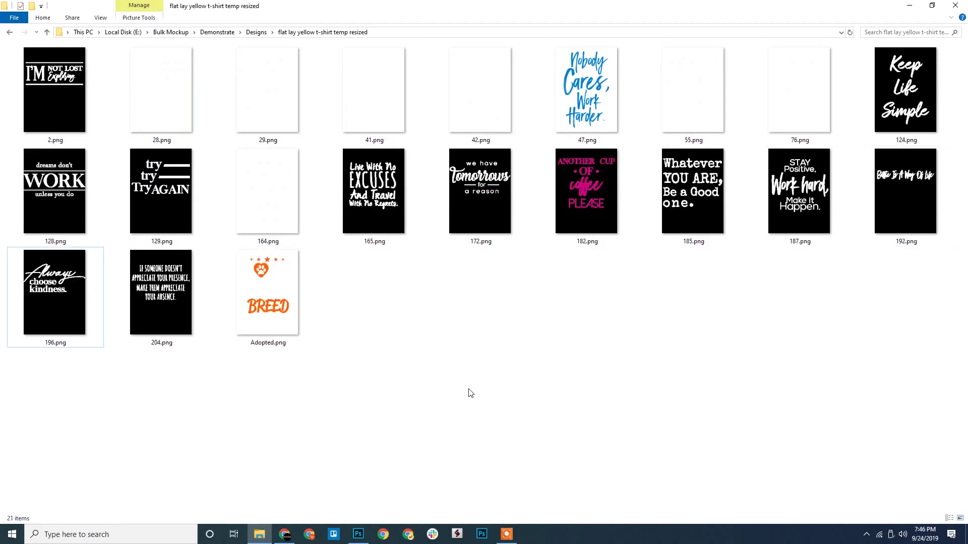
Open the Export folder under Demonstrate and select the 41 mockup folder
key(alt+Up)
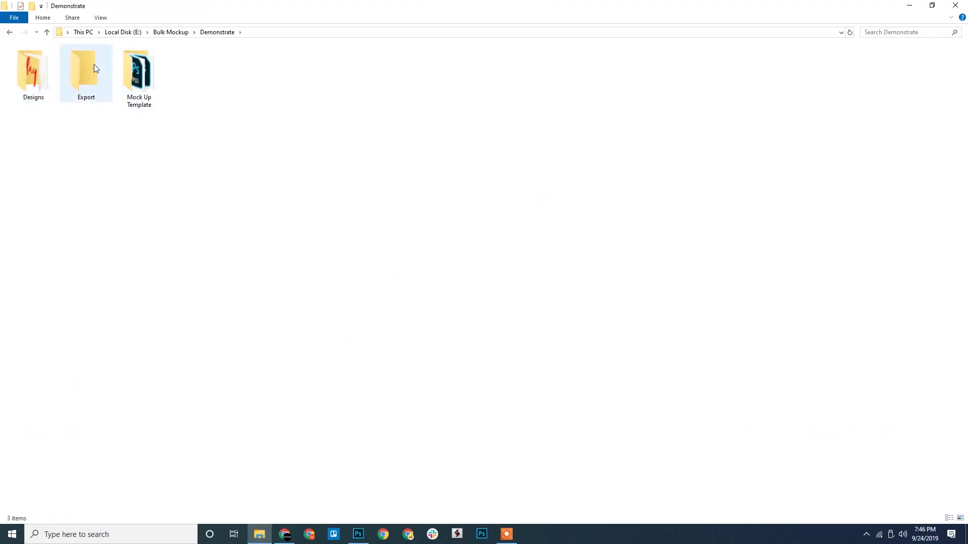
click(88, 62)
double_click(88, 62)
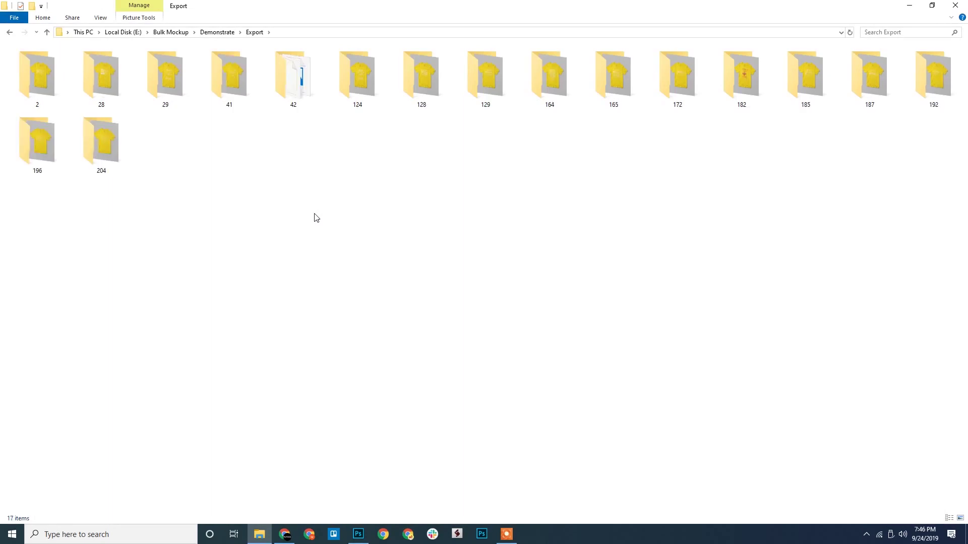
click(238, 90)
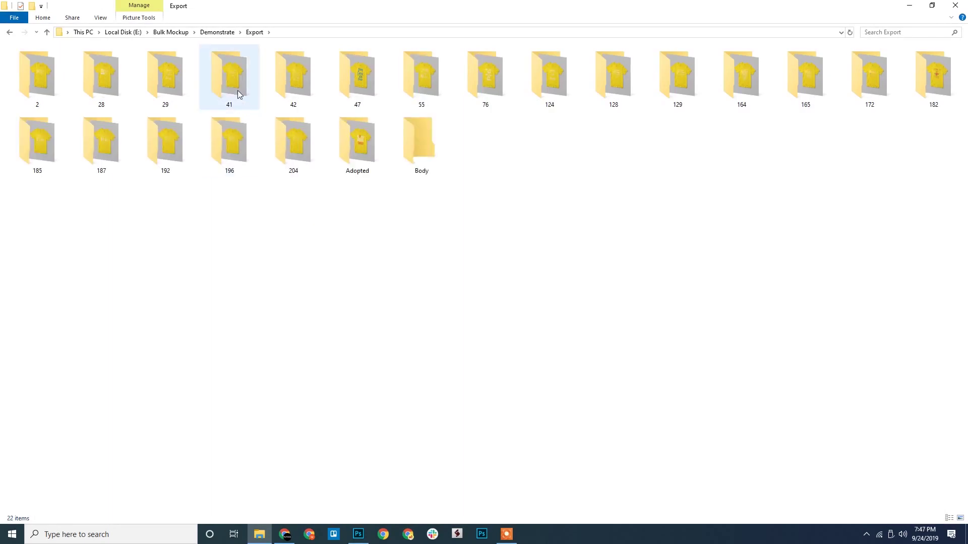